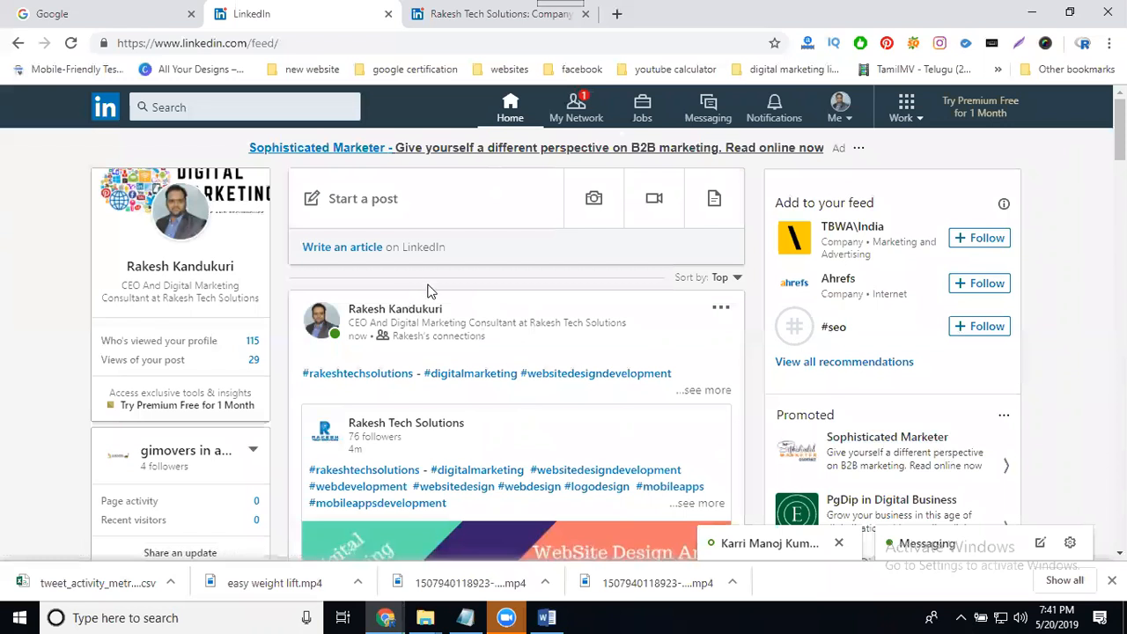
Step: Examine how promoted posts and their call-to-action links appear among the regular posts in the home feed
{"action": "scroll", "coordinate": [429, 290], "scroll_direction": "down", "scroll_amount": 9}
{"action": "scroll", "coordinate": [429, 290], "scroll_direction": "down", "scroll_amount": 15}
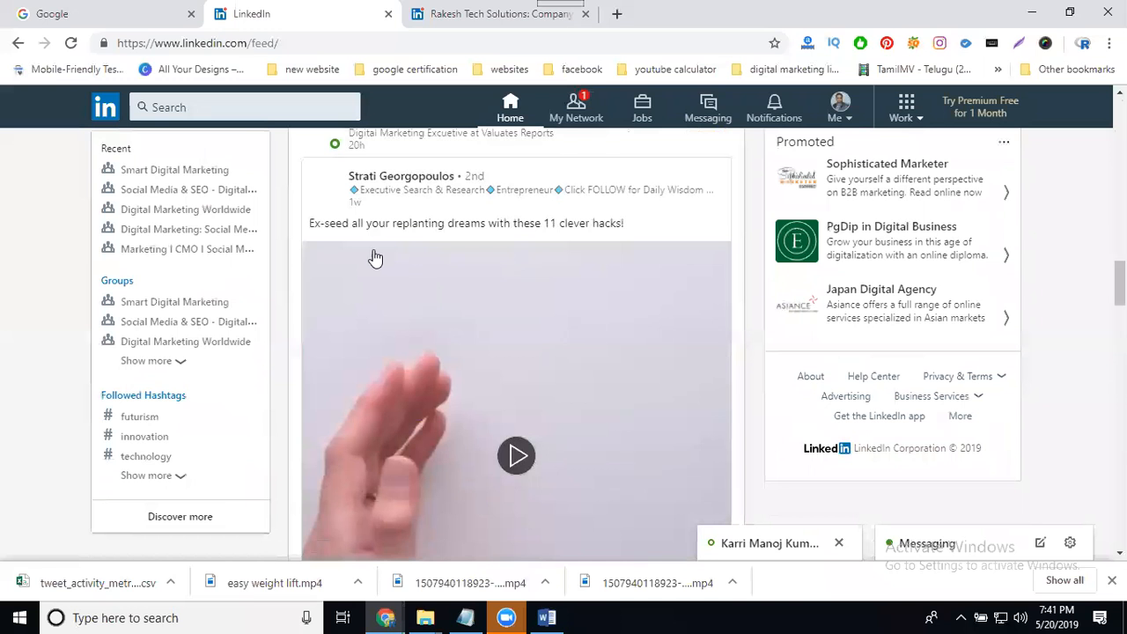
{"action": "scroll", "coordinate": [385, 233], "scroll_direction": "down", "scroll_amount": 4}
{"action": "scroll", "coordinate": [385, 233], "scroll_direction": "down", "scroll_amount": 3}
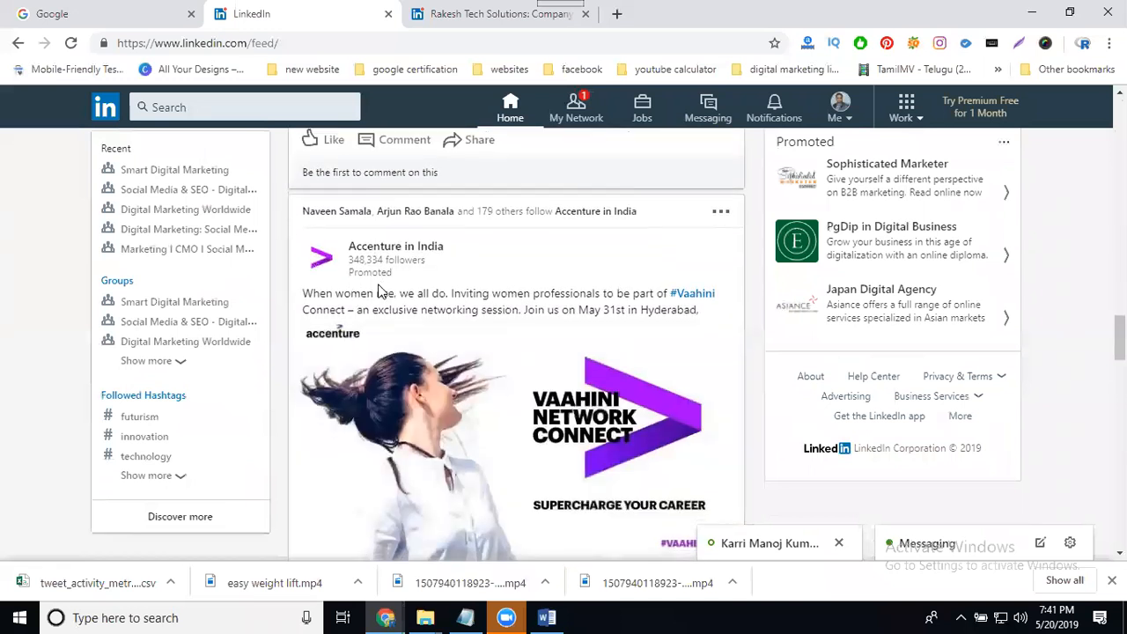
{"action": "scroll", "coordinate": [378, 292], "scroll_direction": "down", "scroll_amount": 2}
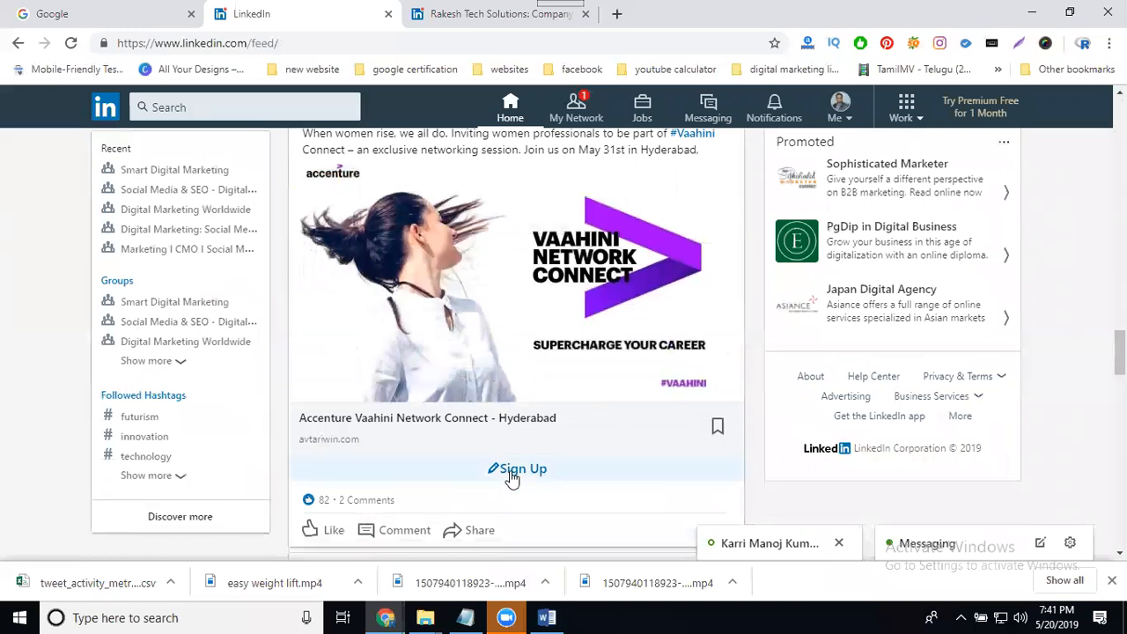
{"action": "scroll", "coordinate": [458, 352], "scroll_direction": "down", "scroll_amount": 12}
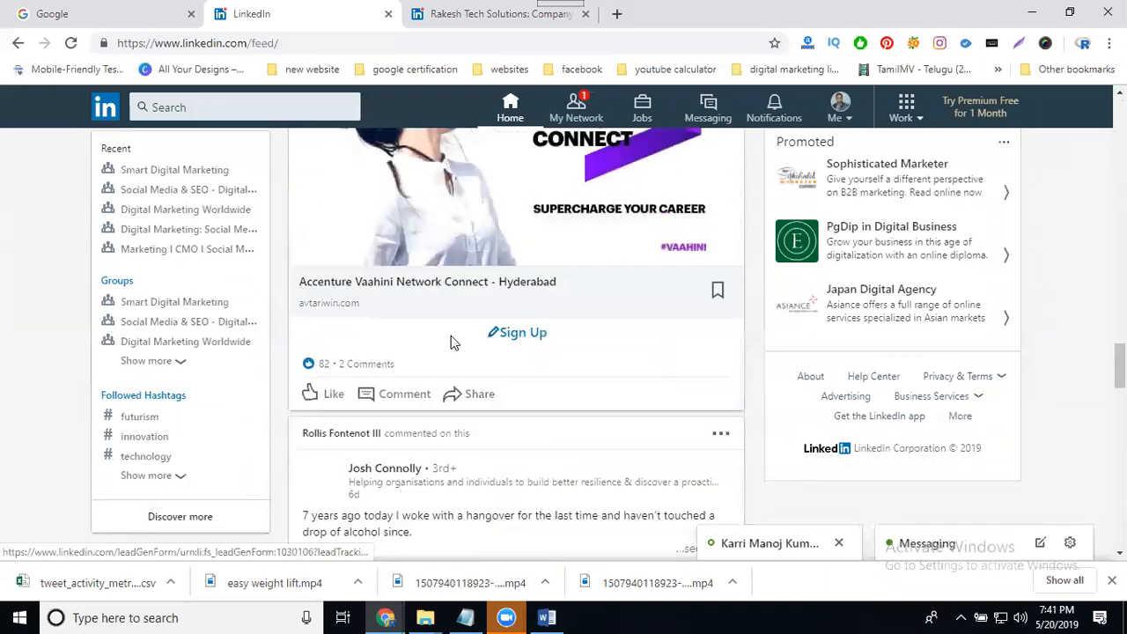
{"action": "scroll", "coordinate": [451, 342], "scroll_direction": "down", "scroll_amount": 15}
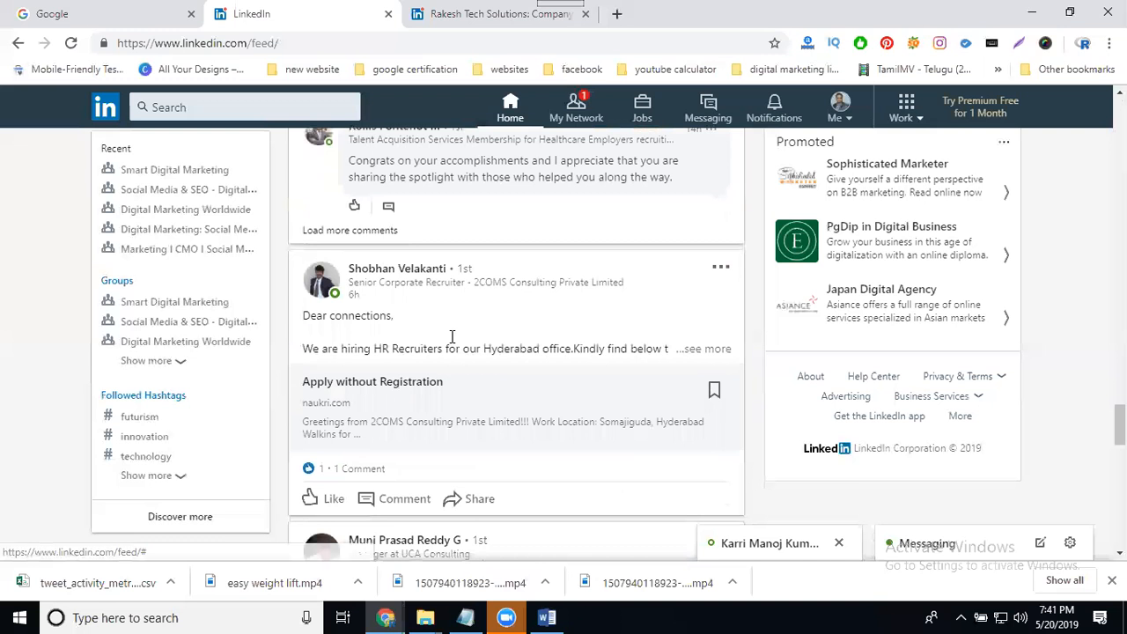
{"action": "scroll", "coordinate": [451, 341], "scroll_direction": "down", "scroll_amount": 10}
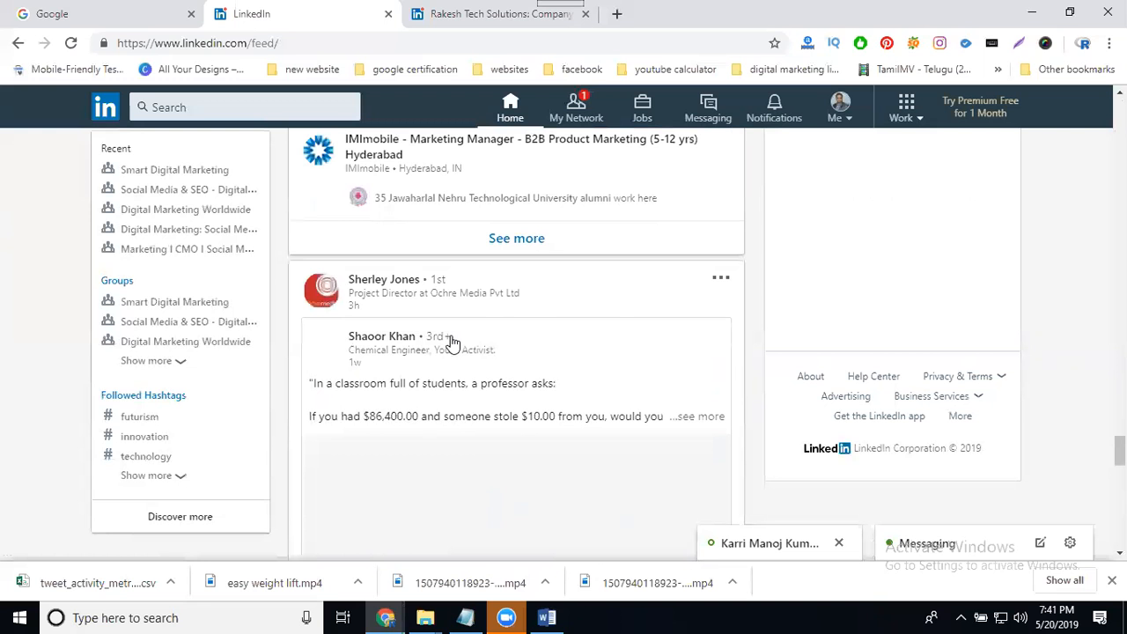
{"action": "scroll", "coordinate": [451, 342], "scroll_direction": "down", "scroll_amount": 3}
{"action": "scroll", "coordinate": [451, 341], "scroll_direction": "down", "scroll_amount": 4}
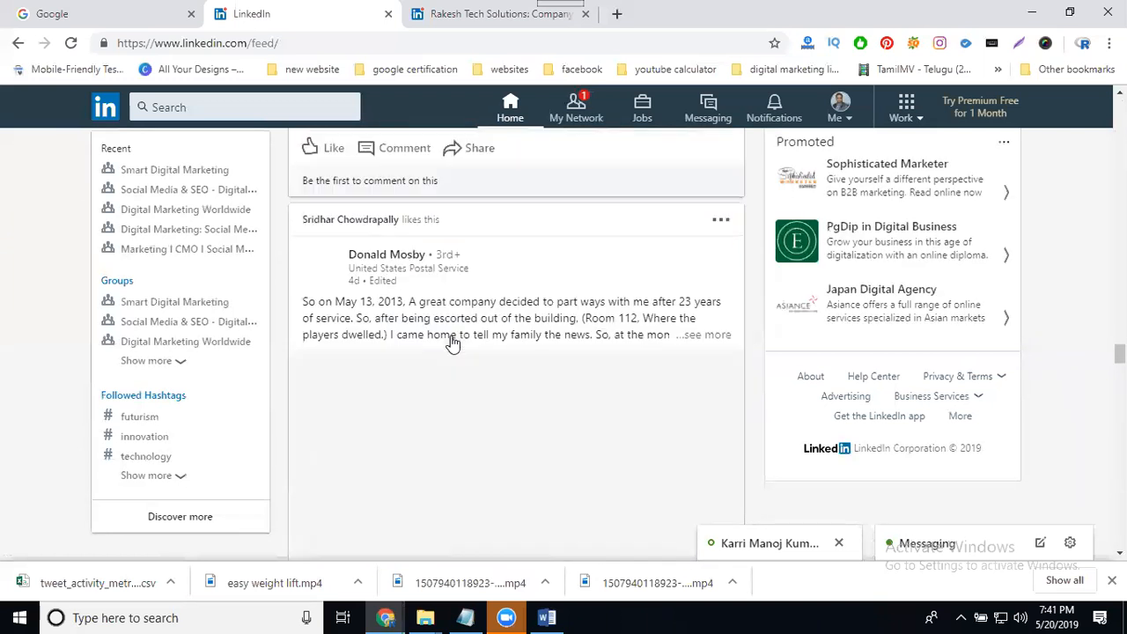
{"action": "scroll", "coordinate": [450, 341], "scroll_direction": "down", "scroll_amount": 6}
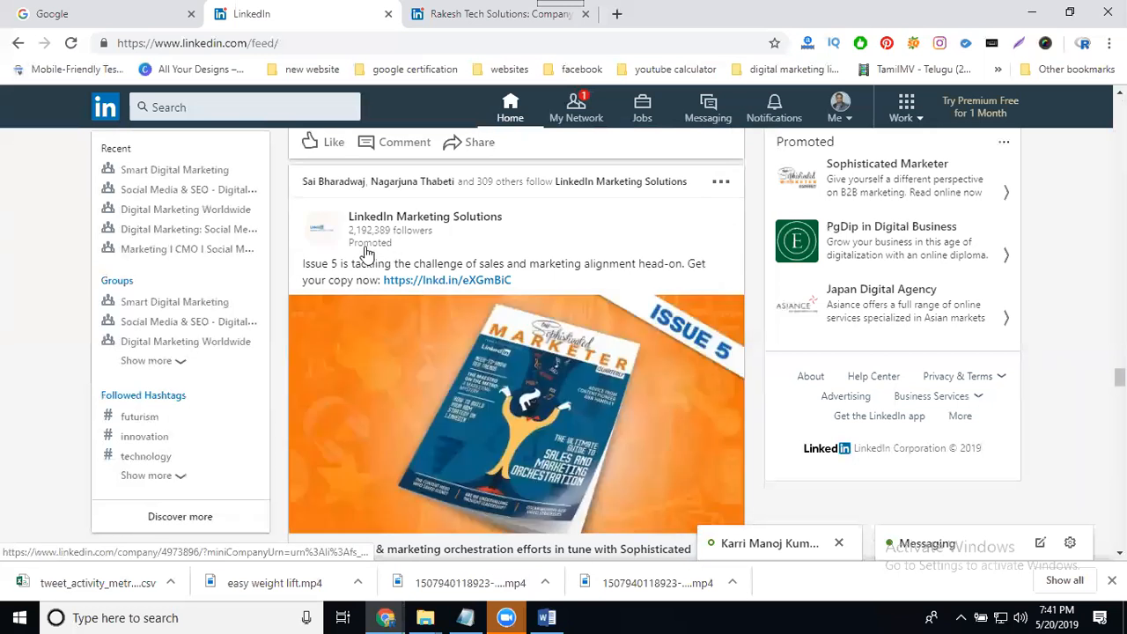
{"action": "scroll", "coordinate": [468, 266], "scroll_direction": "down", "scroll_amount": 3}
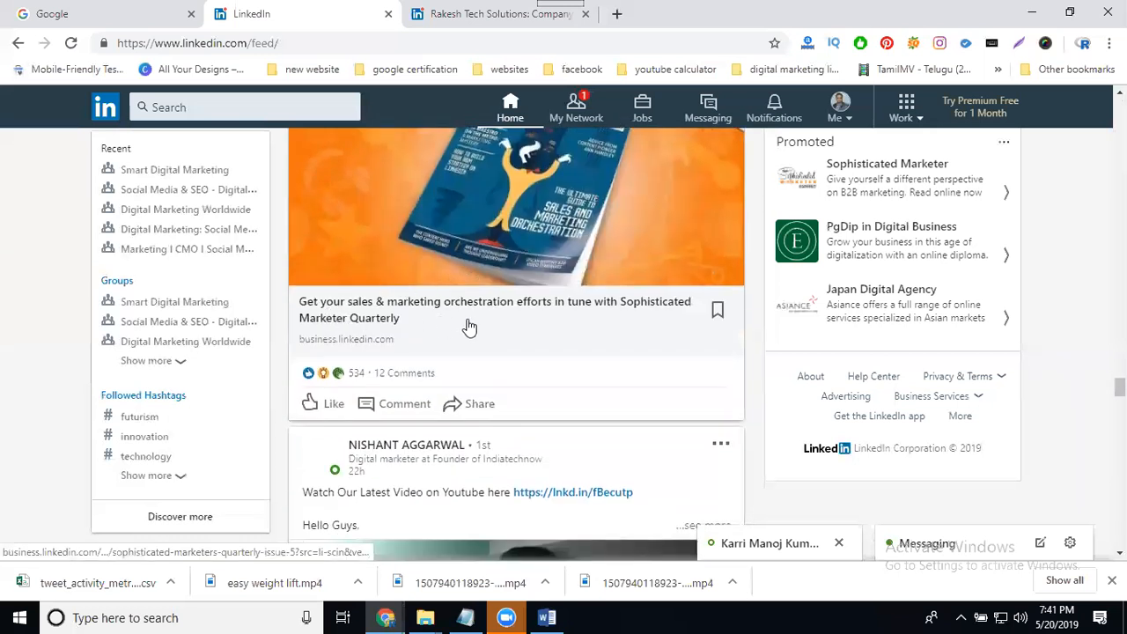
{"action": "scroll", "coordinate": [417, 326], "scroll_direction": "down", "scroll_amount": 10}
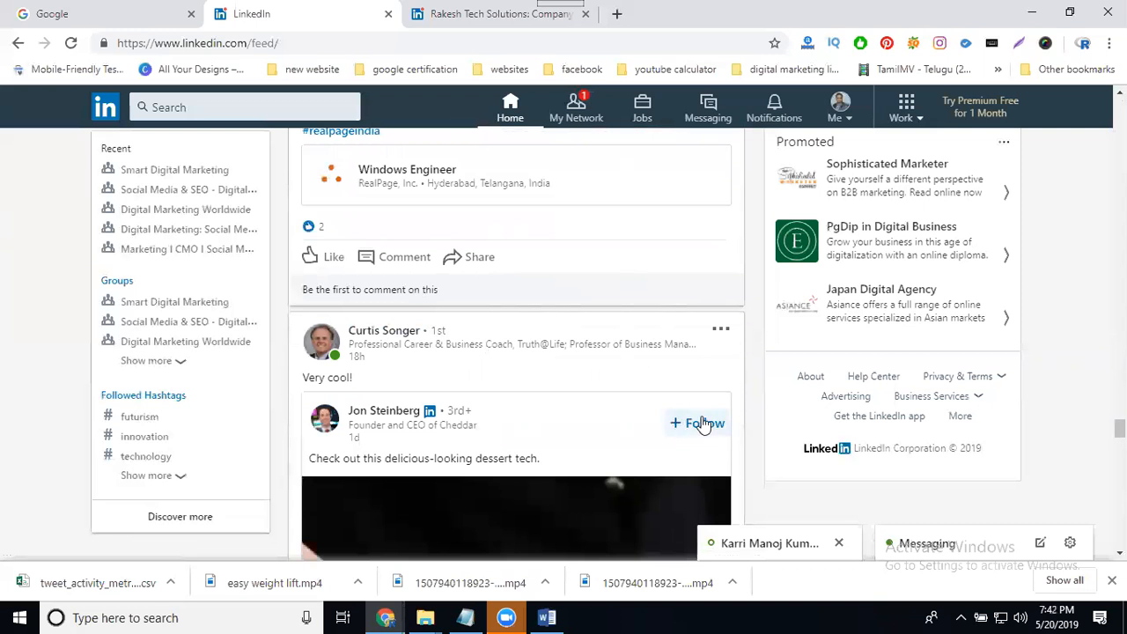
{"action": "scroll", "coordinate": [535, 393], "scroll_direction": "down", "scroll_amount": 7}
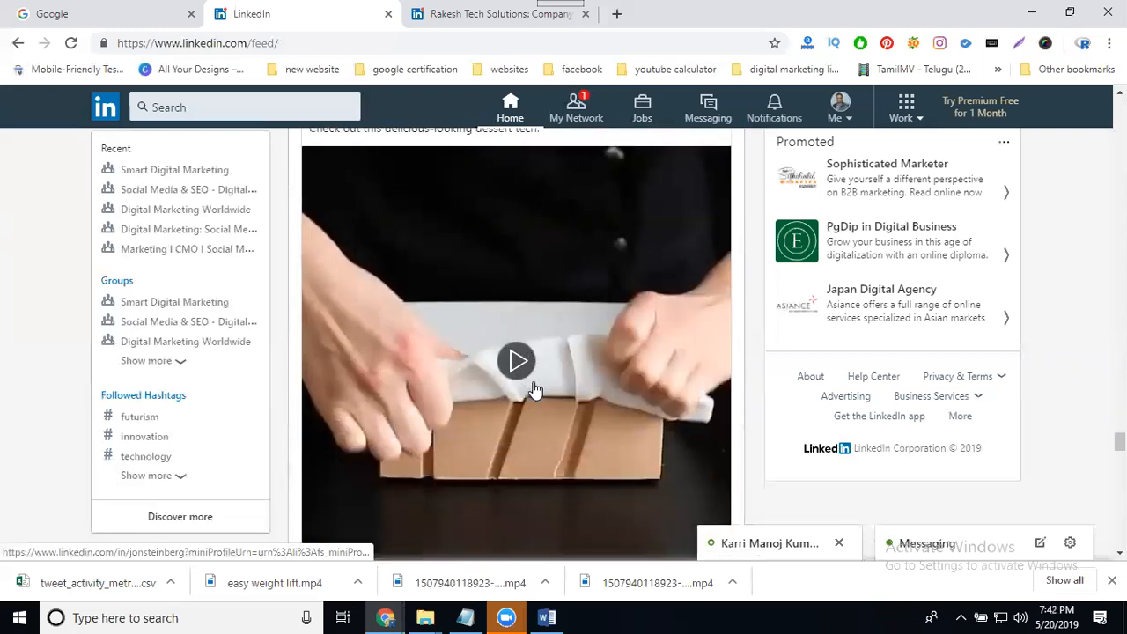
{"action": "scroll", "coordinate": [533, 389], "scroll_direction": "down", "scroll_amount": 4}
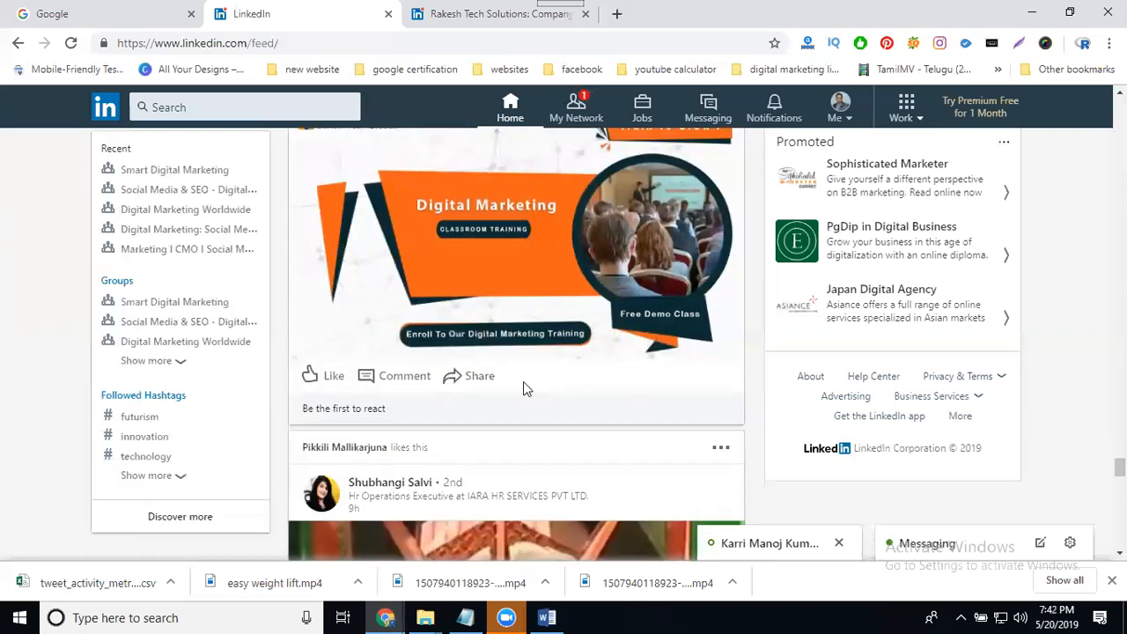
{"action": "scroll", "coordinate": [523, 389], "scroll_direction": "up", "scroll_amount": 10}
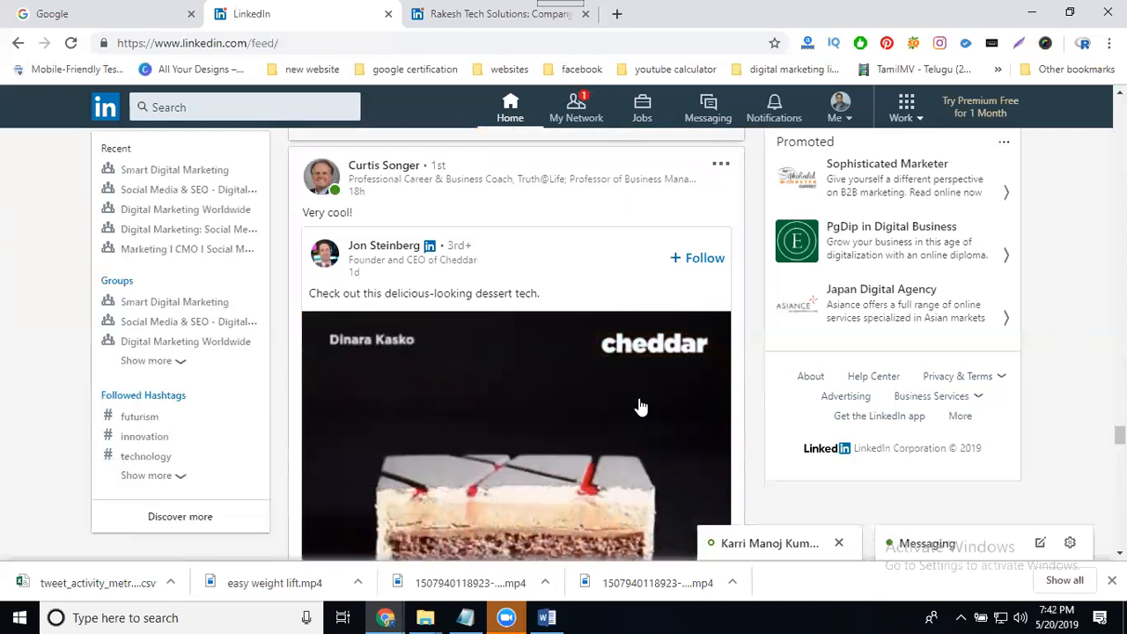
Step: Return to the refreshed home feed and open the Advertise product to reach Campaign Manager
{"action": "left_click", "coordinate": [506, 118]}
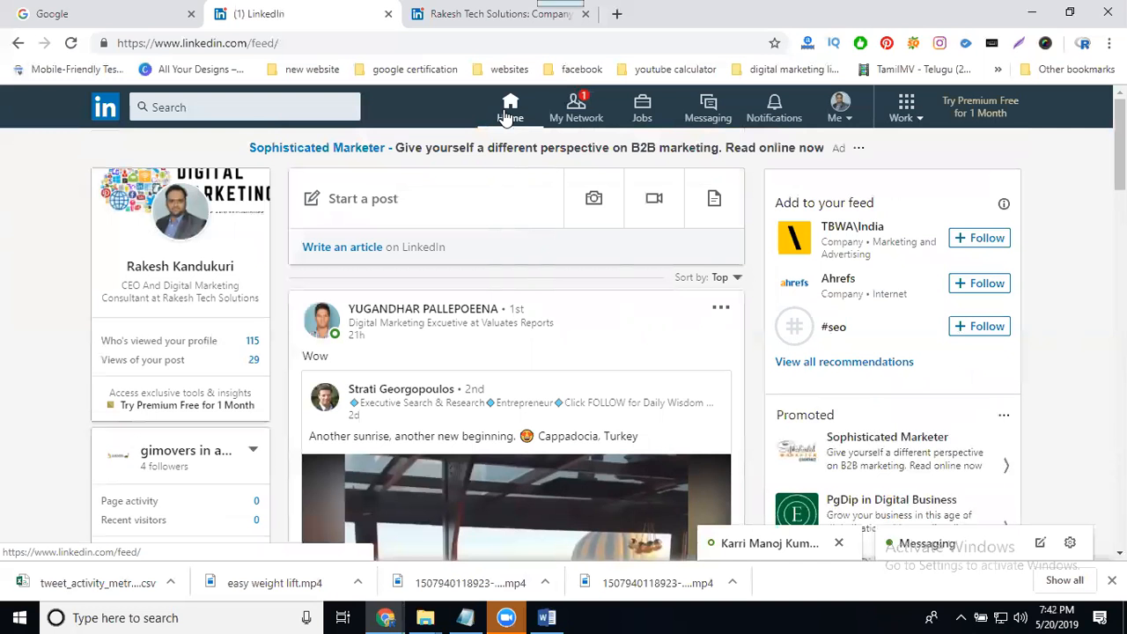
{"action": "left_click", "coordinate": [907, 114]}
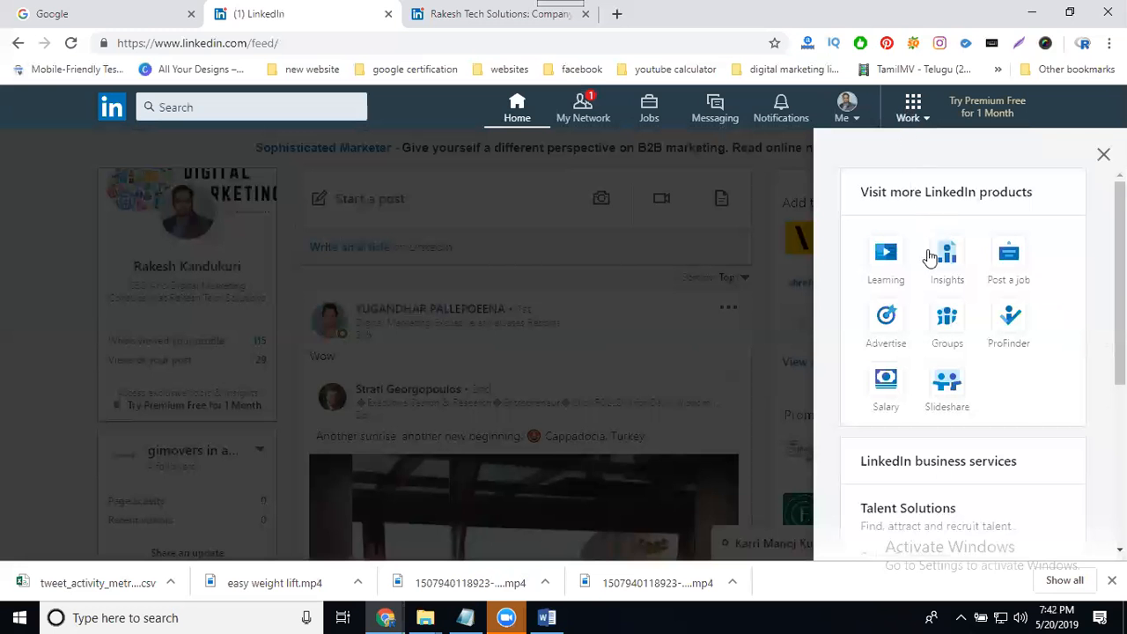
{"action": "left_click", "coordinate": [887, 327]}
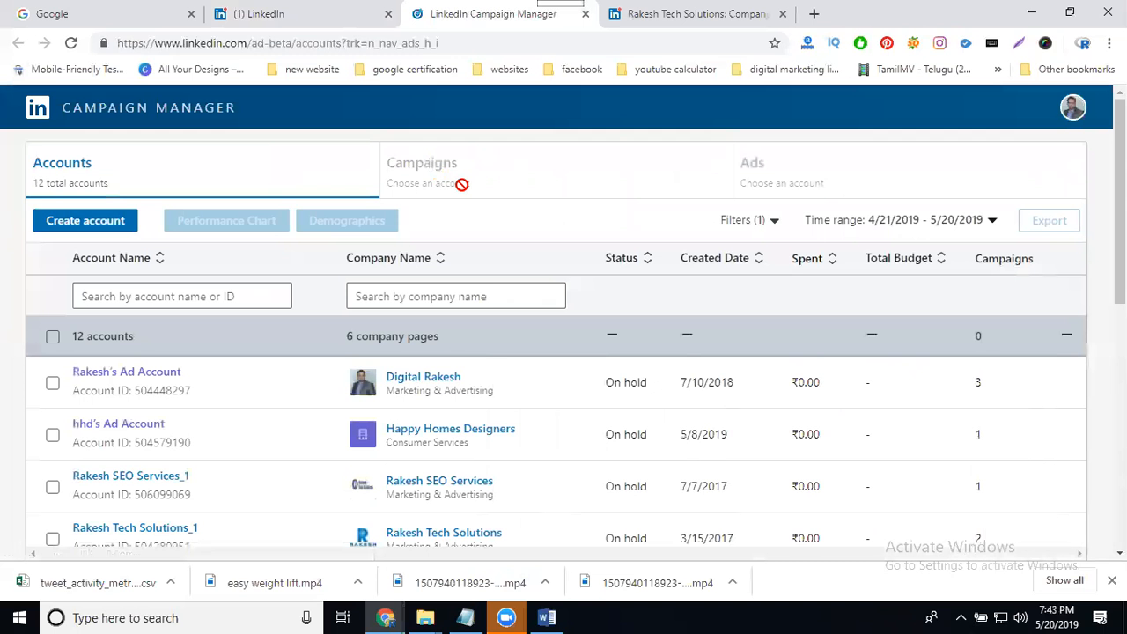
Step: Start a new ad account named "rts follower ads" with India, Rupee (INR) as its currency
{"action": "left_click", "coordinate": [68, 231]}
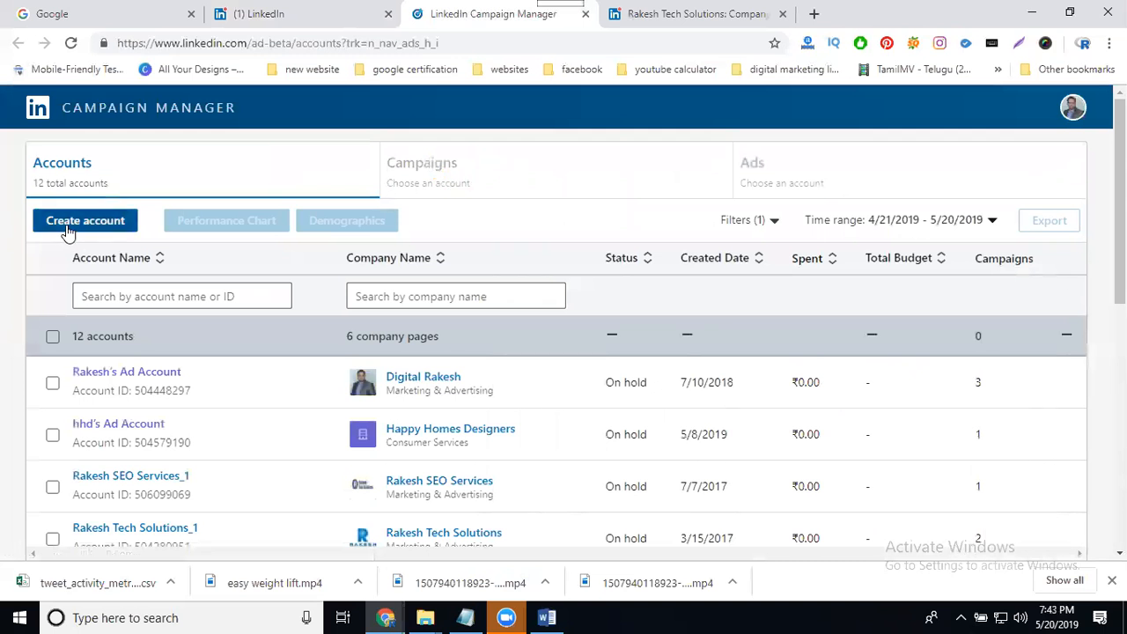
{"action": "triple_click", "coordinate": [306, 264]}
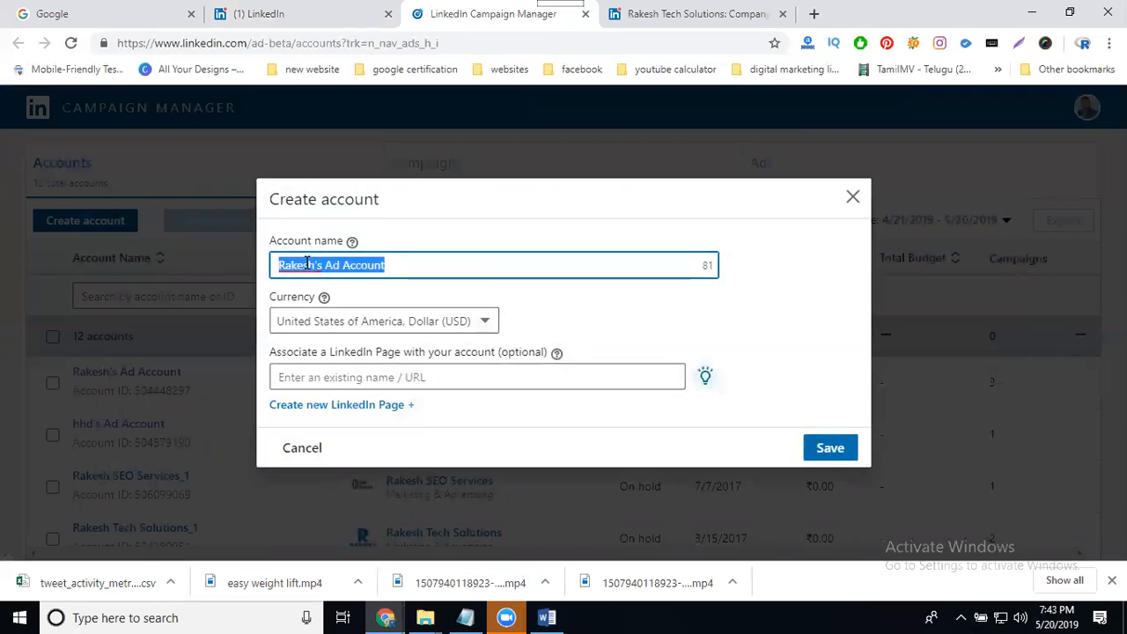
{"action": "type", "text": "rts "}
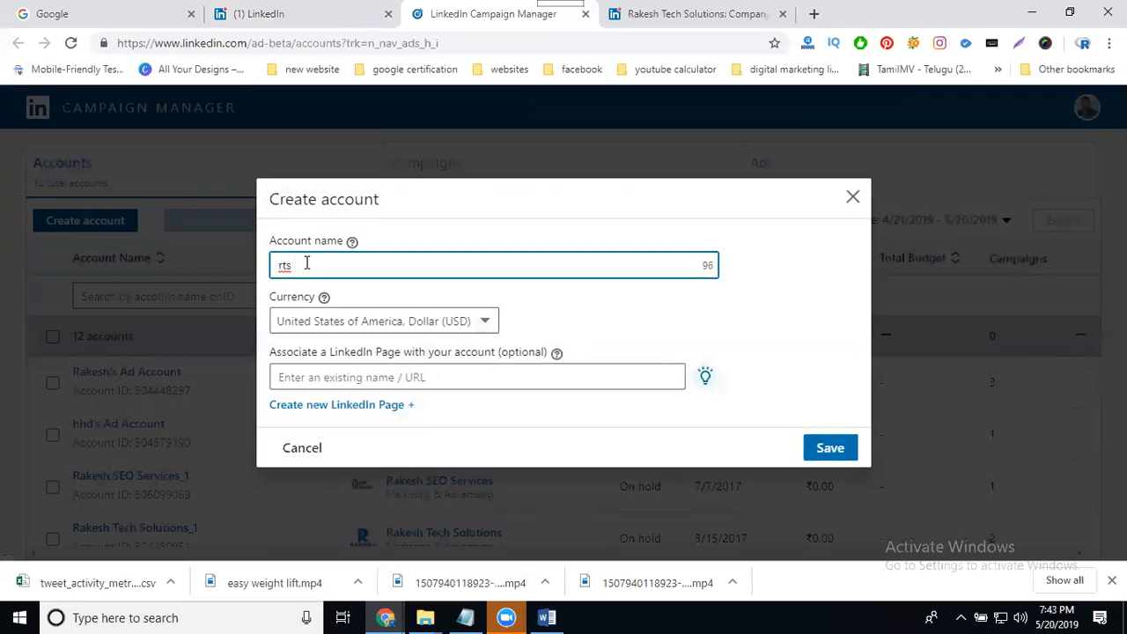
{"action": "type", "text": "follower ads"}
{"action": "left_click", "coordinate": [325, 324]}
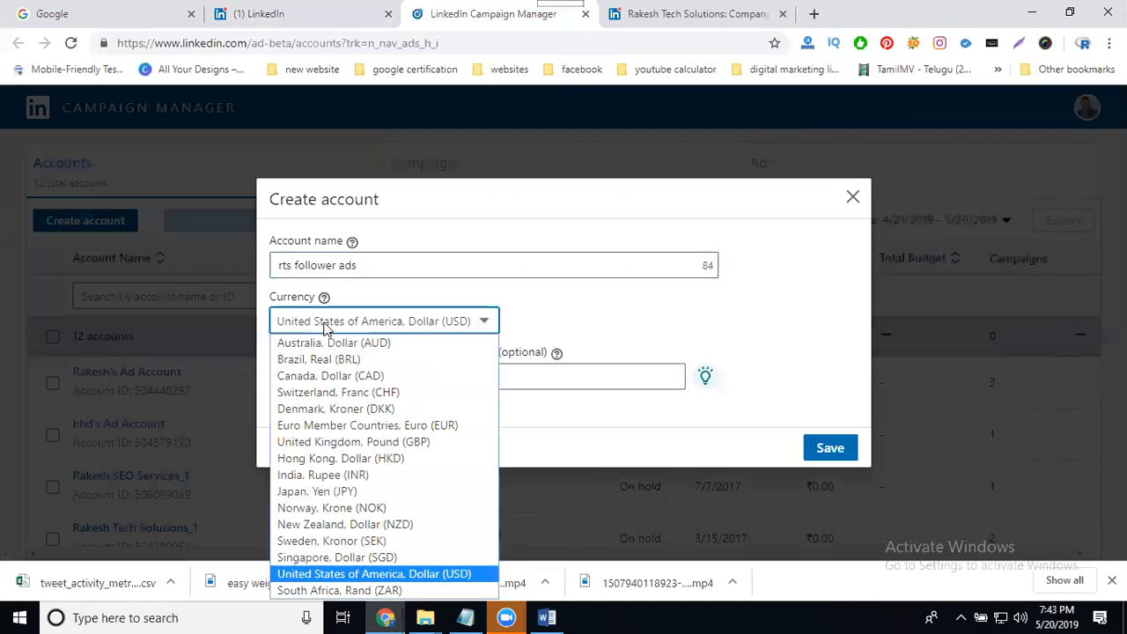
{"action": "key", "text": "i"}
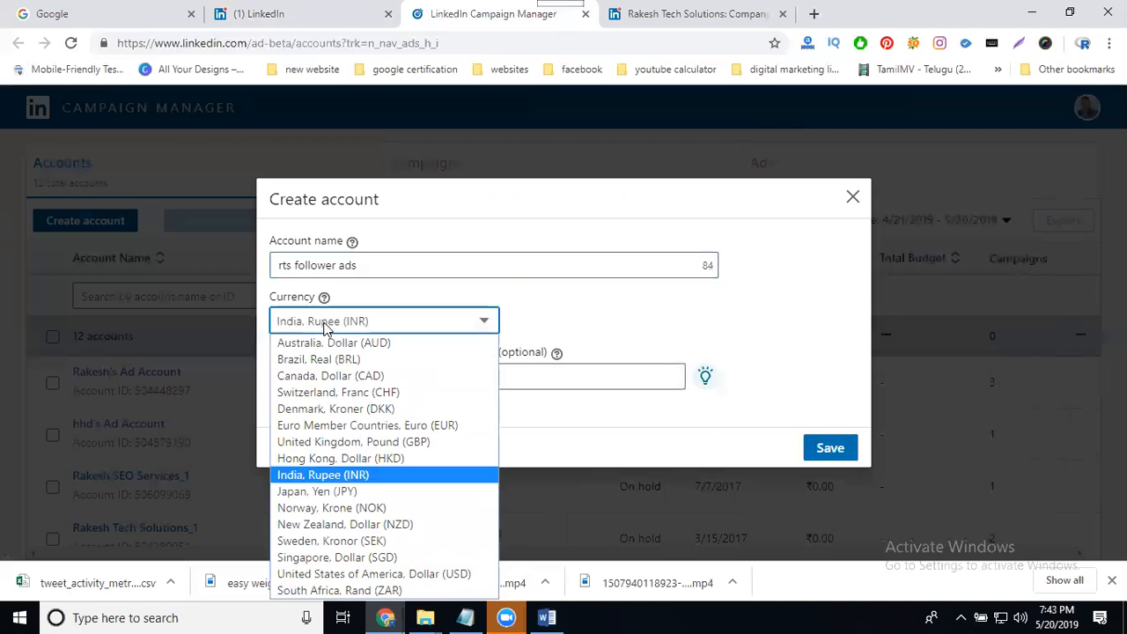
{"action": "left_click", "coordinate": [322, 476]}
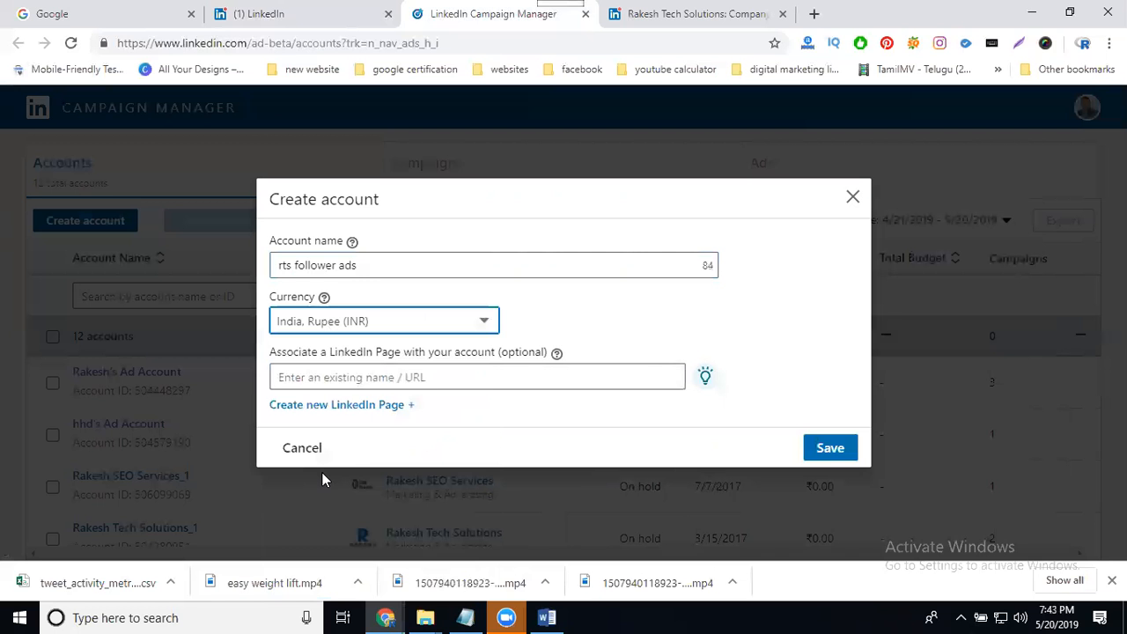
Step: Associate the Rakesh Tech Solutions company page (Marketing and Advertising, 1-10 employees) with the new ad account and save it
{"action": "left_click", "coordinate": [371, 376]}
{"action": "type", "text": "rake"}
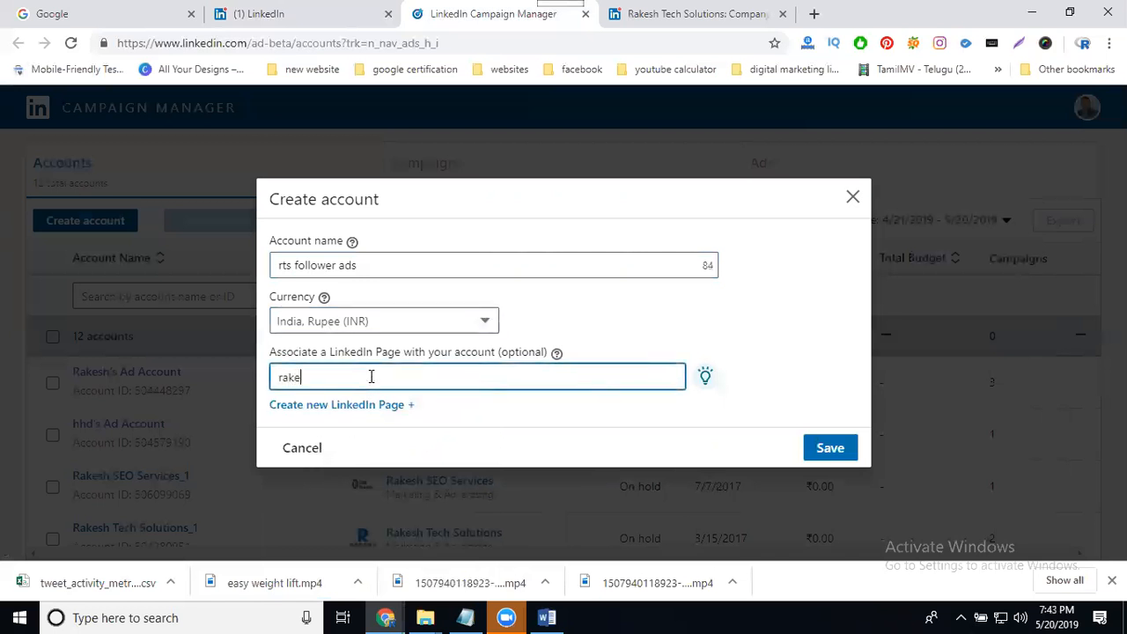
{"action": "type", "text": "sh tech"}
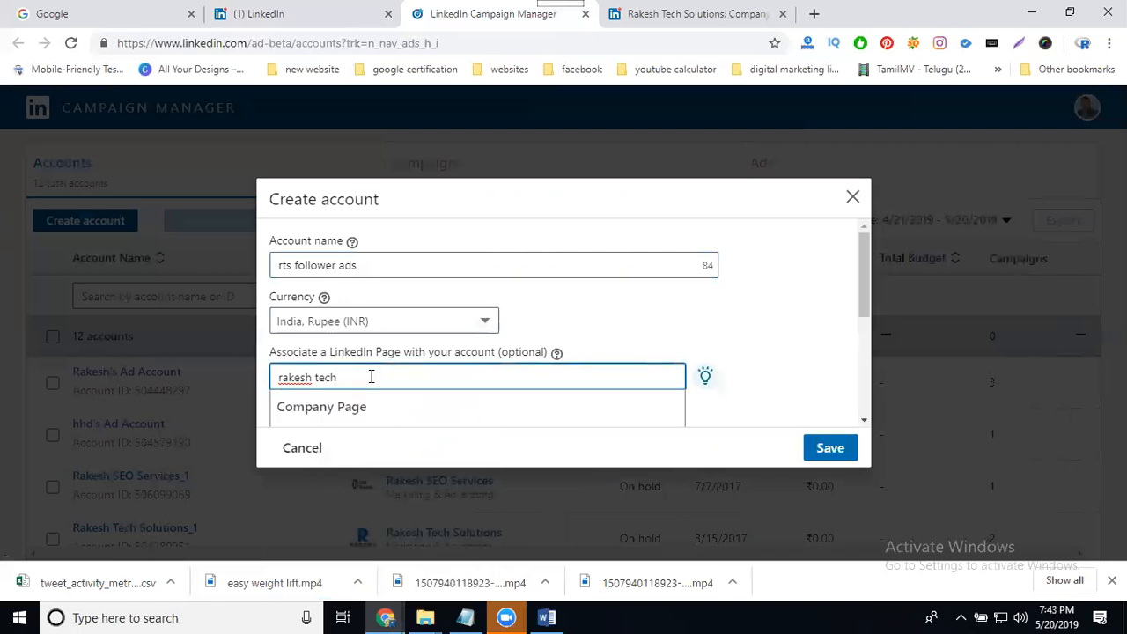
{"action": "type", "text": " solutions"}
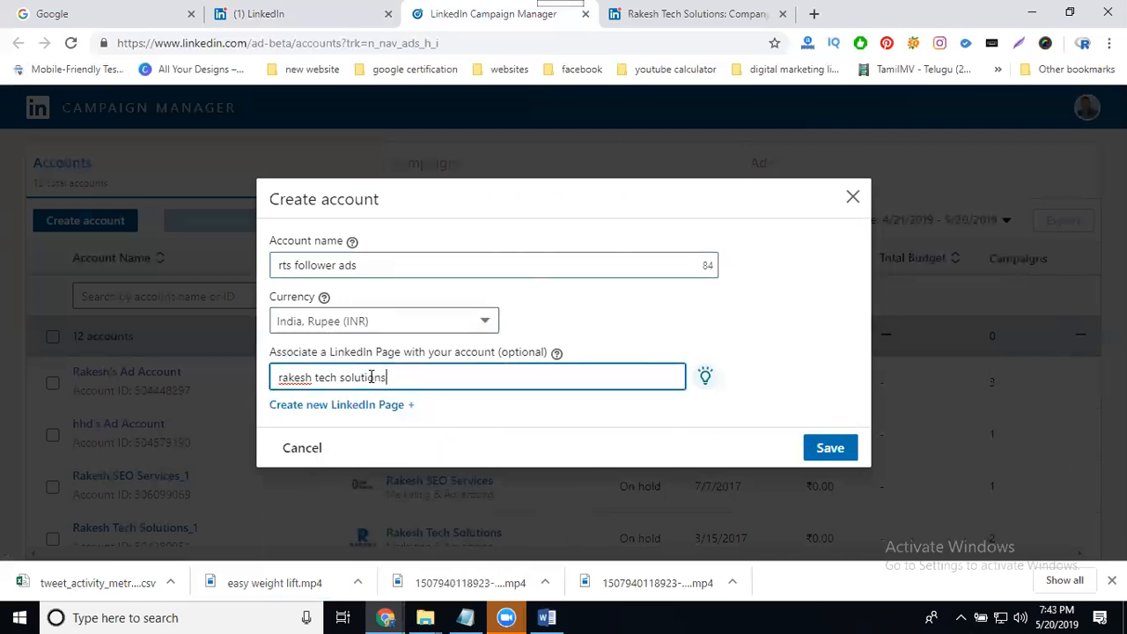
{"action": "scroll", "coordinate": [499, 309], "scroll_direction": "down", "scroll_amount": 2}
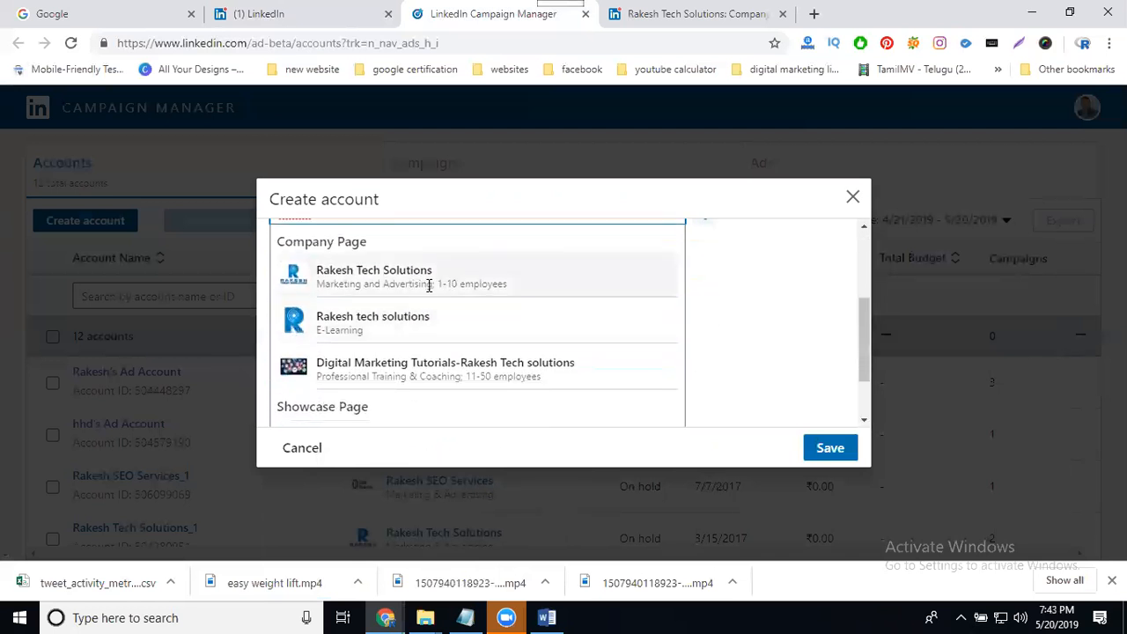
{"action": "left_click", "coordinate": [428, 281]}
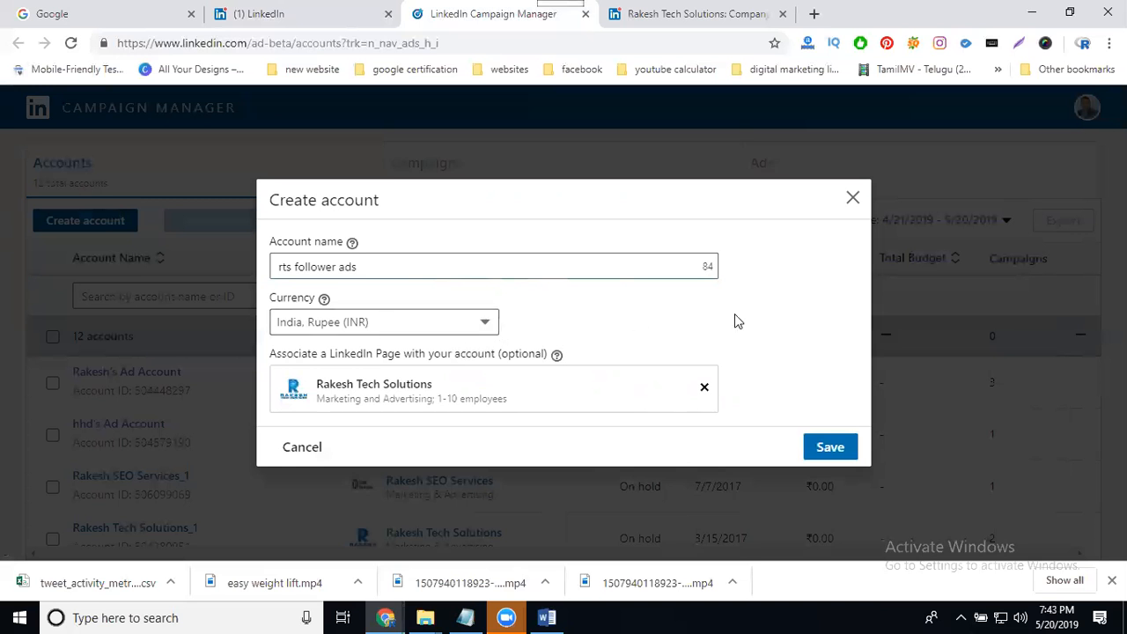
{"action": "left_click", "coordinate": [828, 449]}
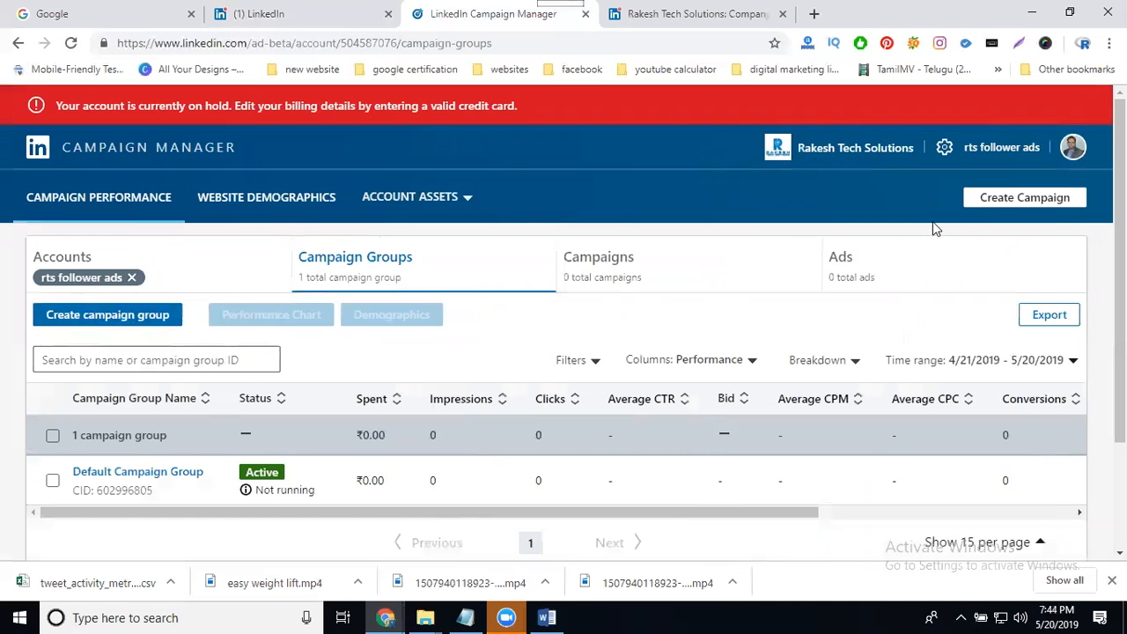
Step: Create a campaign in the new ad account with Website visits as its objective
{"action": "left_click", "coordinate": [997, 201]}
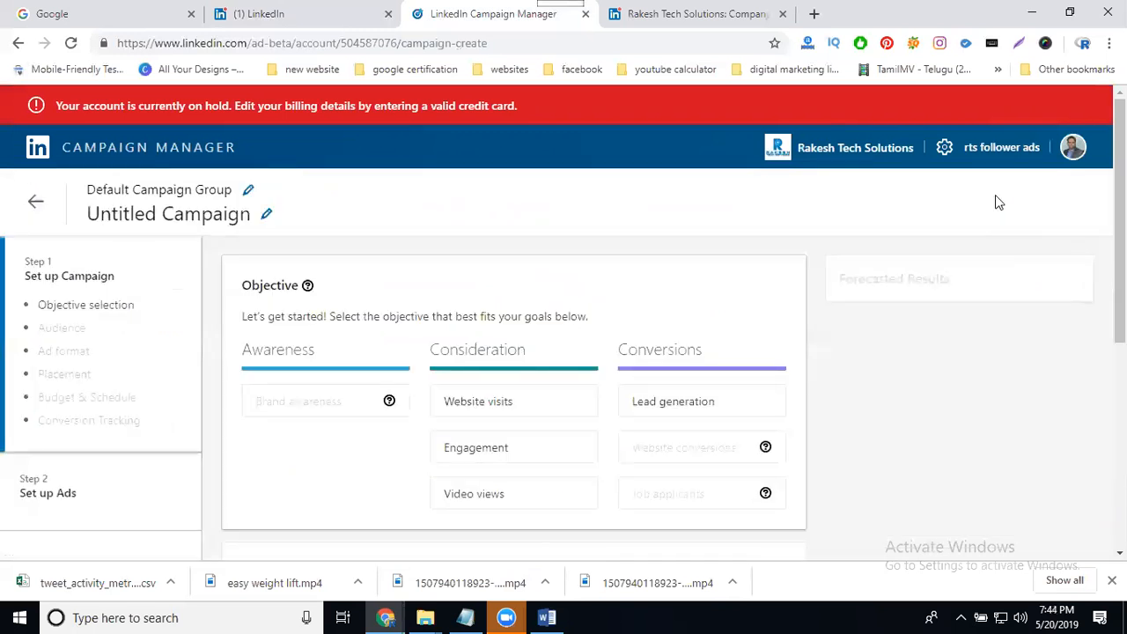
{"action": "scroll", "coordinate": [986, 229], "scroll_direction": "down", "scroll_amount": 1}
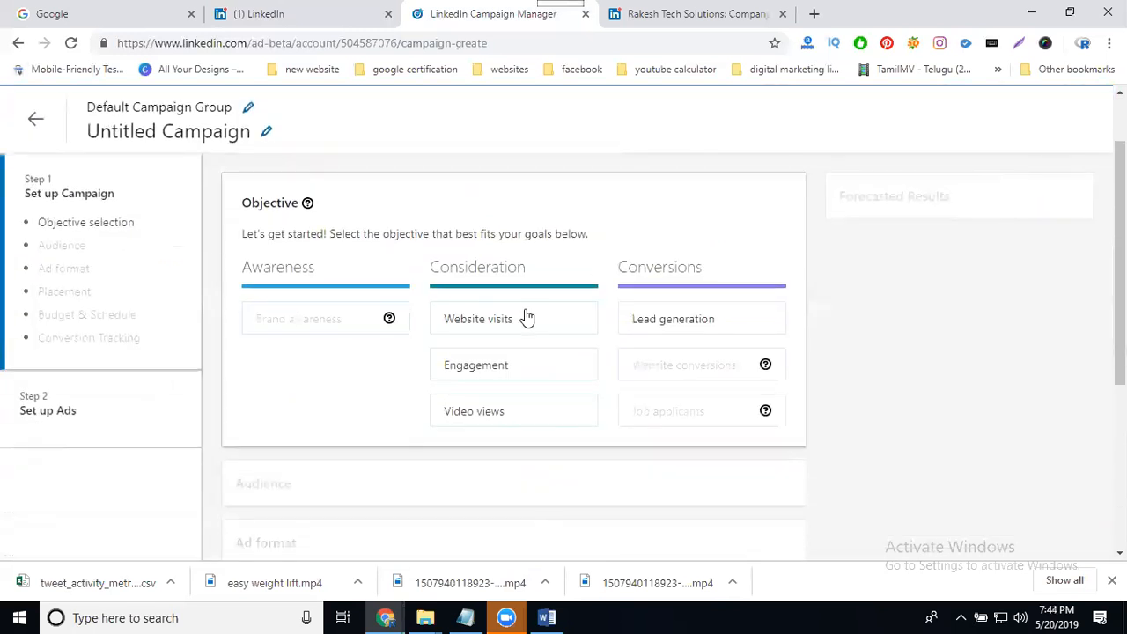
{"action": "mouse_move", "coordinate": [512, 323]}
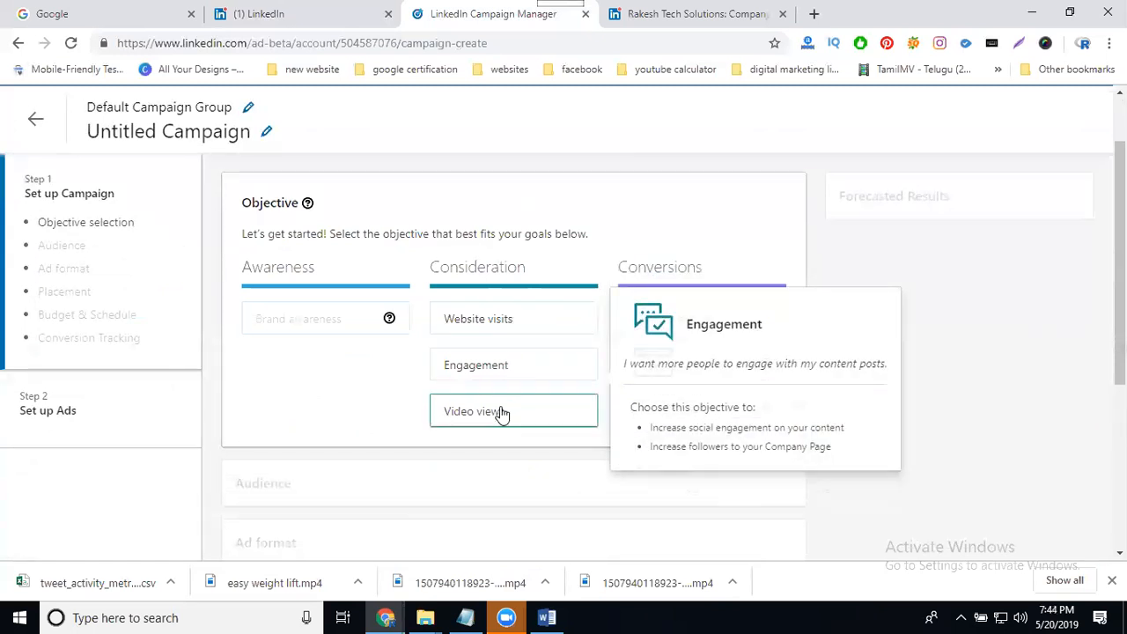
{"action": "mouse_move", "coordinate": [498, 420]}
{"action": "mouse_move", "coordinate": [696, 333]}
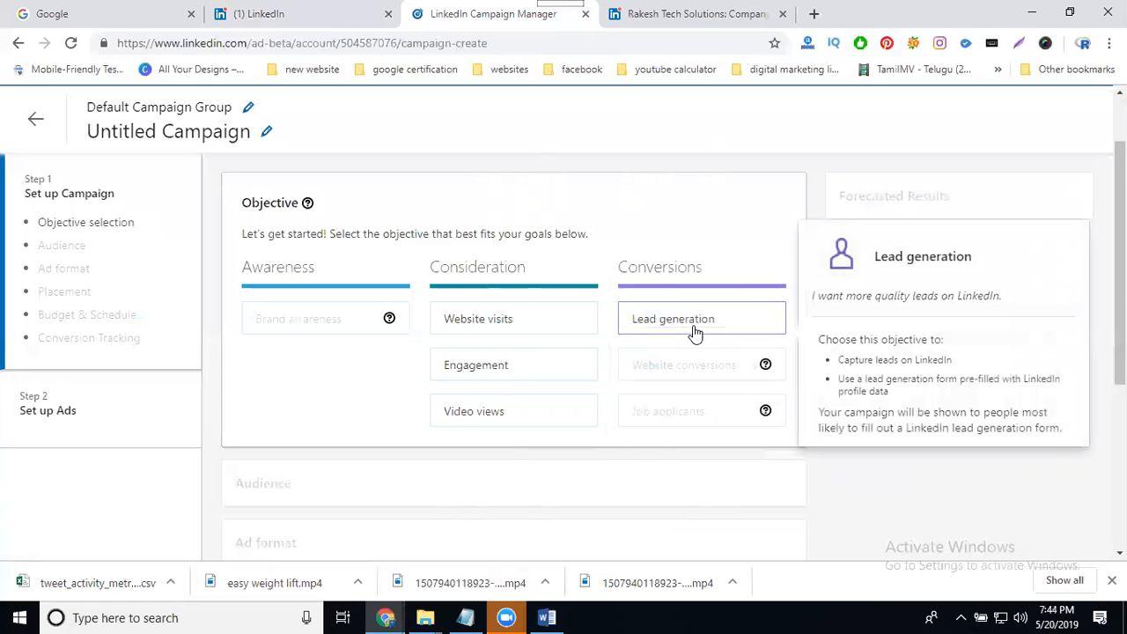
{"action": "left_click", "coordinate": [483, 324]}
Step: Compare the descriptions of the available ad formats and choose Follower ad for the campaign
{"action": "scroll", "coordinate": [740, 307], "scroll_direction": "down", "scroll_amount": 6}
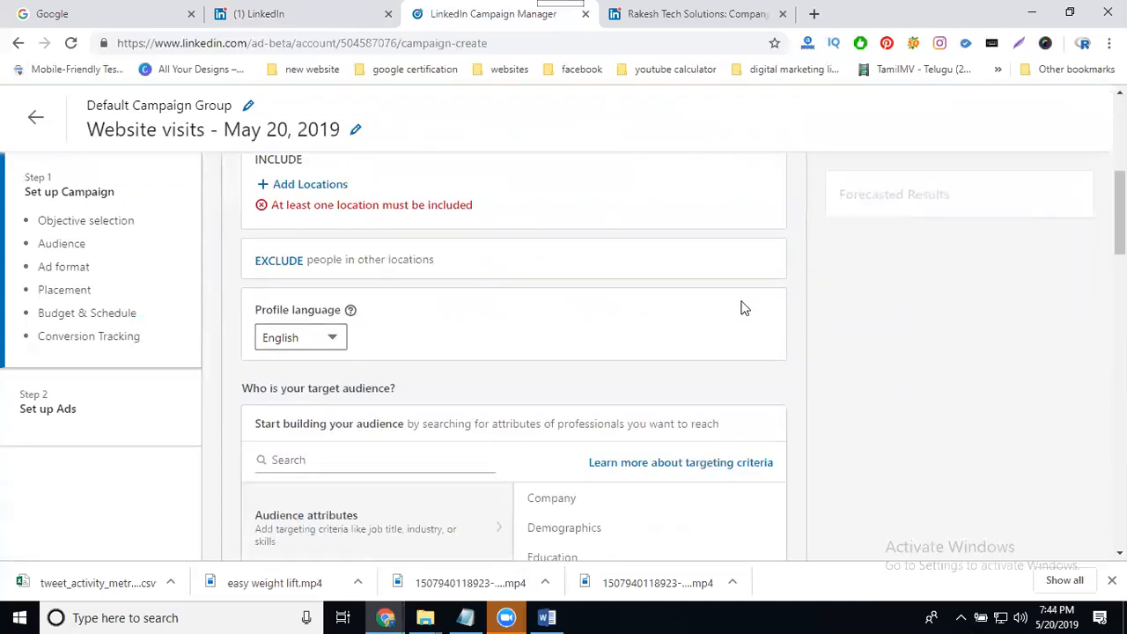
{"action": "scroll", "coordinate": [743, 307], "scroll_direction": "down", "scroll_amount": 6}
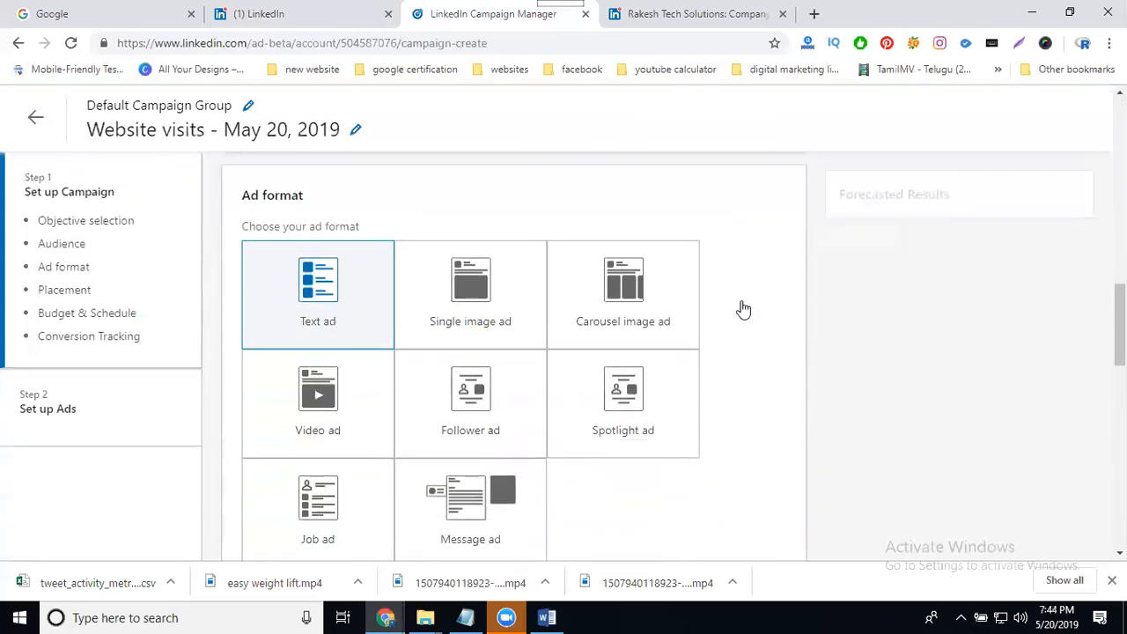
{"action": "mouse_move", "coordinate": [469, 249]}
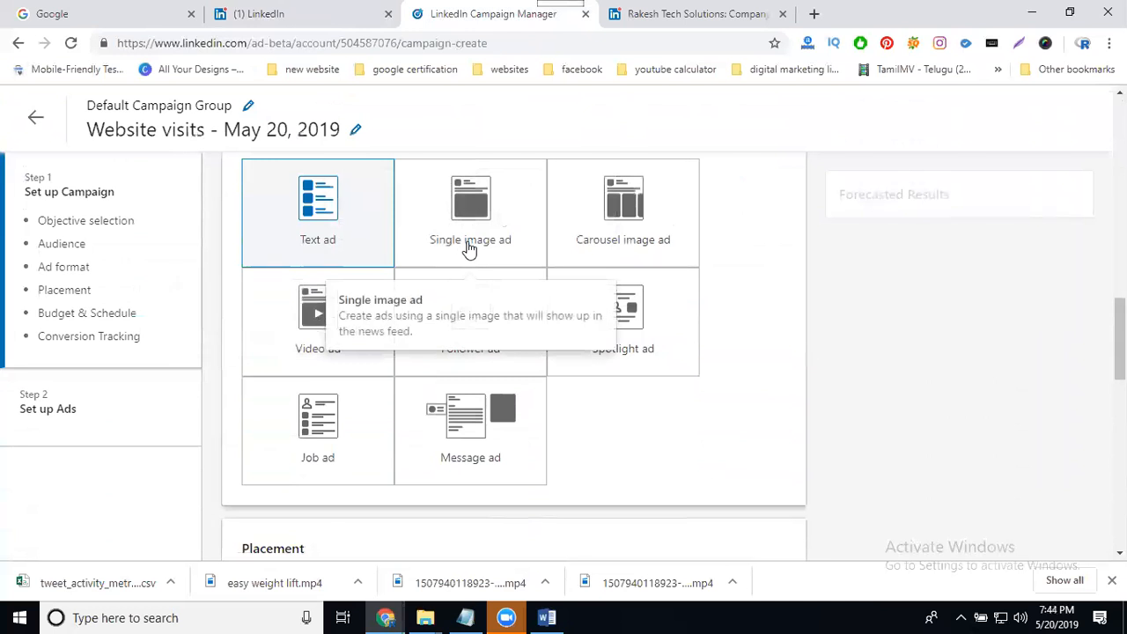
{"action": "mouse_move", "coordinate": [621, 252]}
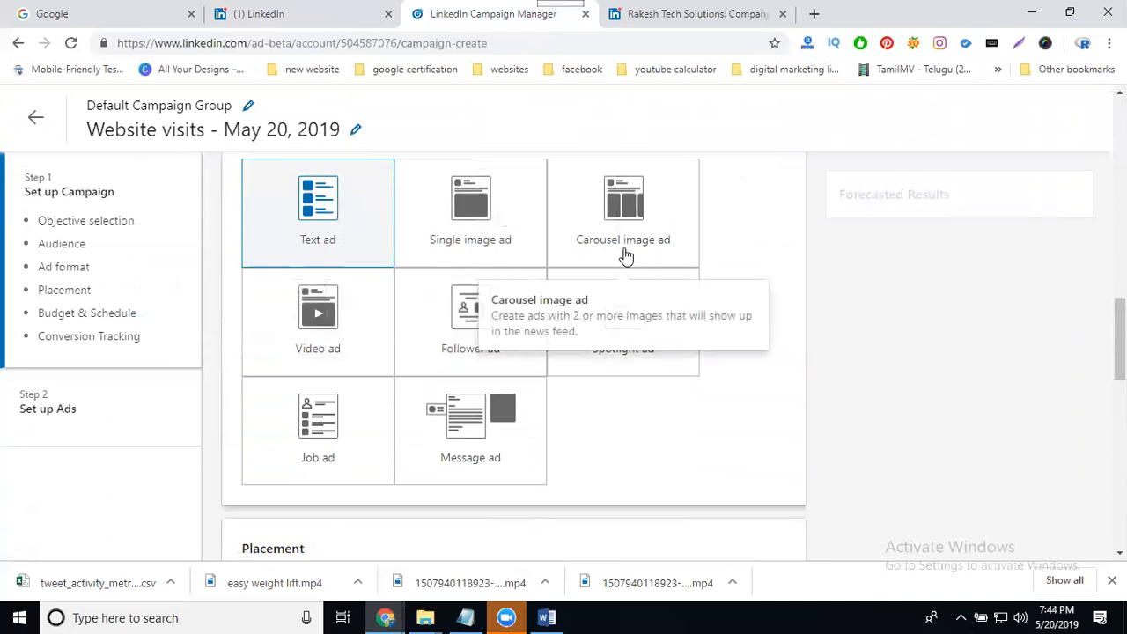
{"action": "mouse_move", "coordinate": [490, 360]}
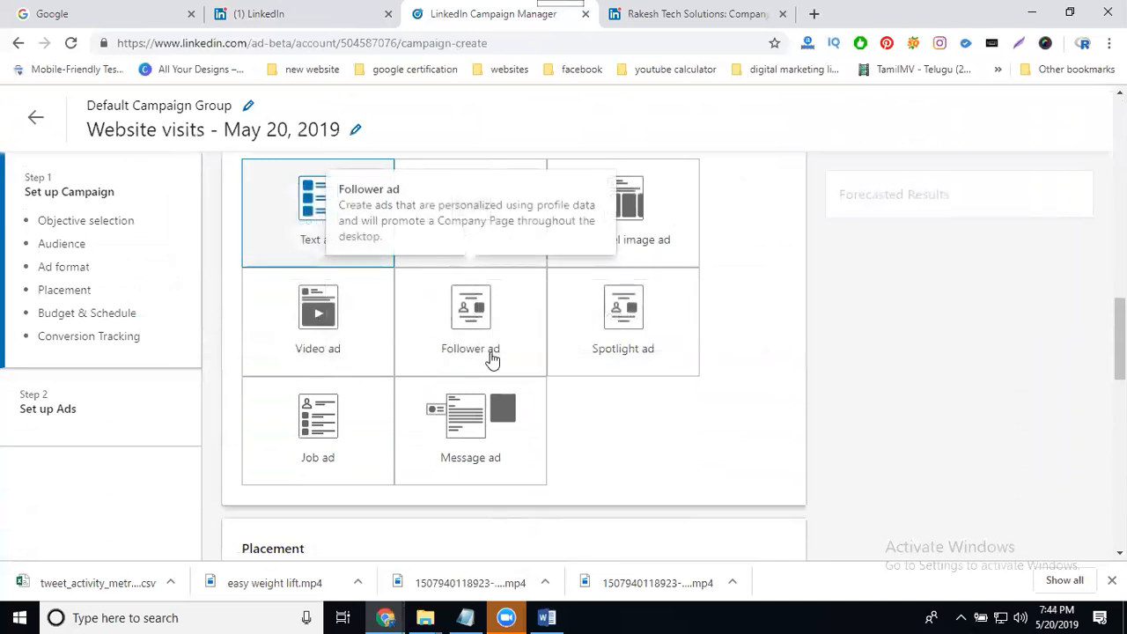
{"action": "mouse_move", "coordinate": [612, 368]}
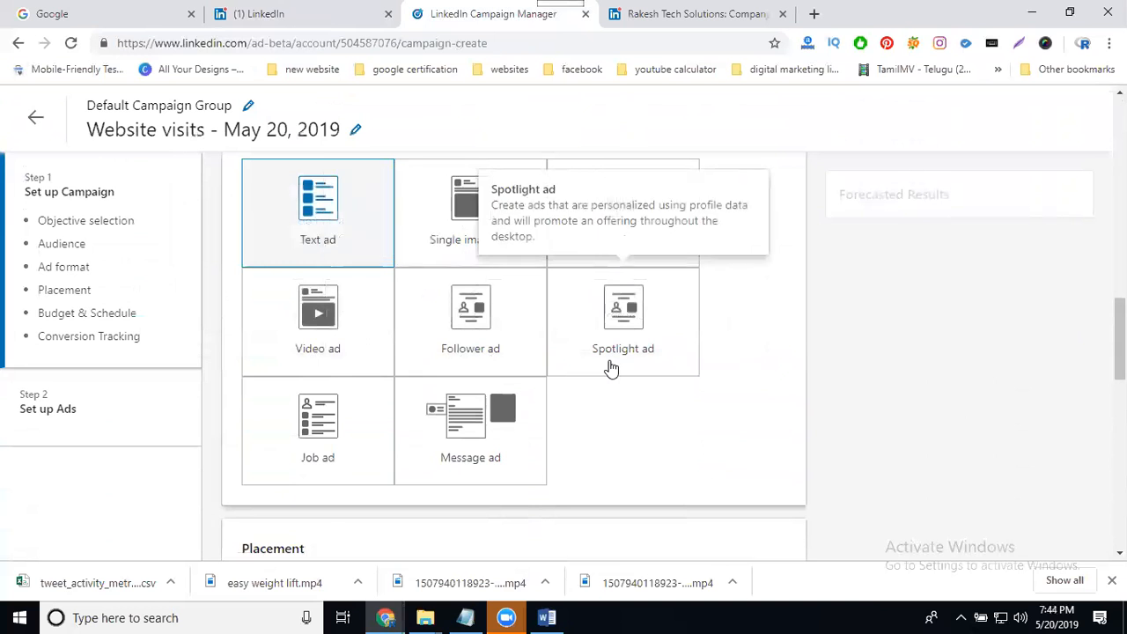
{"action": "mouse_move", "coordinate": [451, 451]}
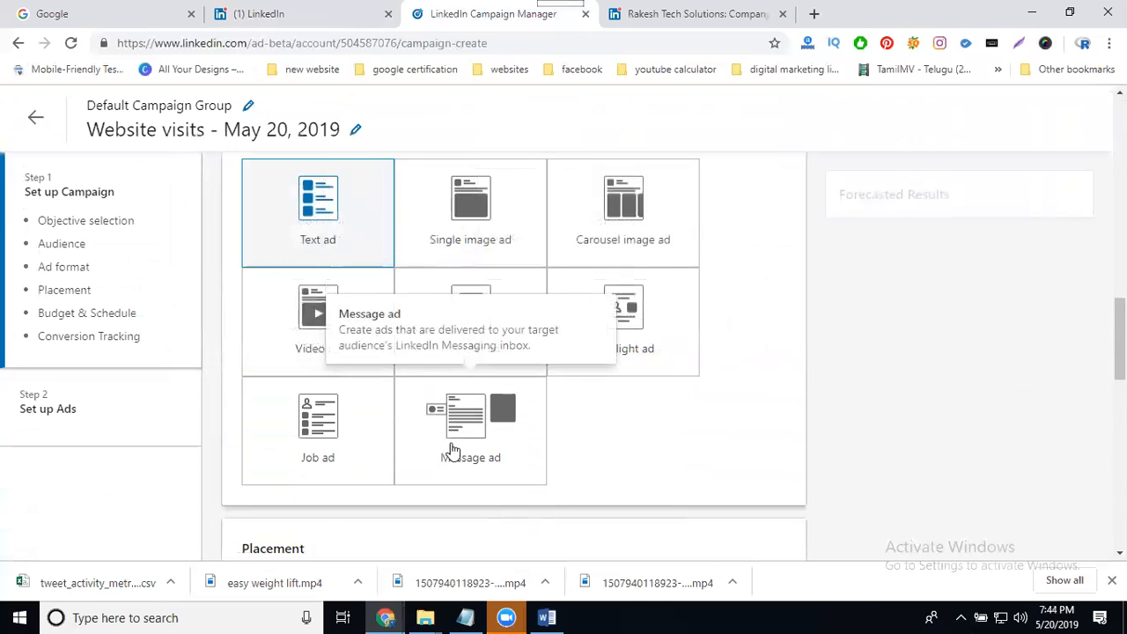
{"action": "left_click", "coordinate": [508, 304]}
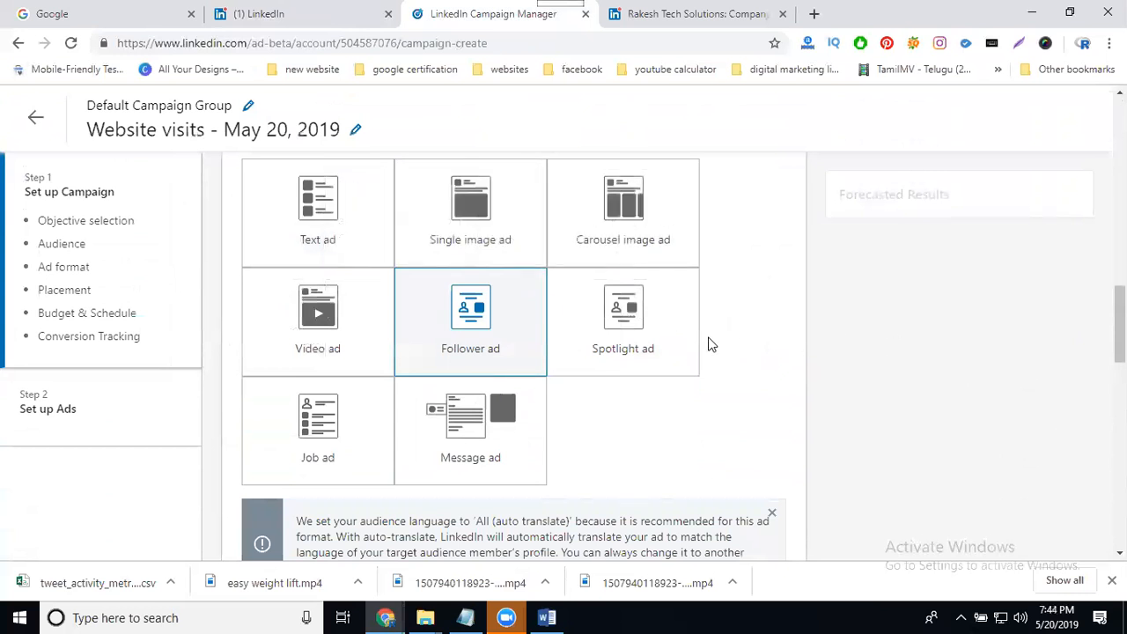
Step: Search the audience locations for hyderabad and include Hyderabad Area, India (Telangana) as the target location
{"action": "scroll", "coordinate": [711, 344], "scroll_direction": "up", "scroll_amount": 5}
{"action": "scroll", "coordinate": [710, 346], "scroll_direction": "up", "scroll_amount": 4}
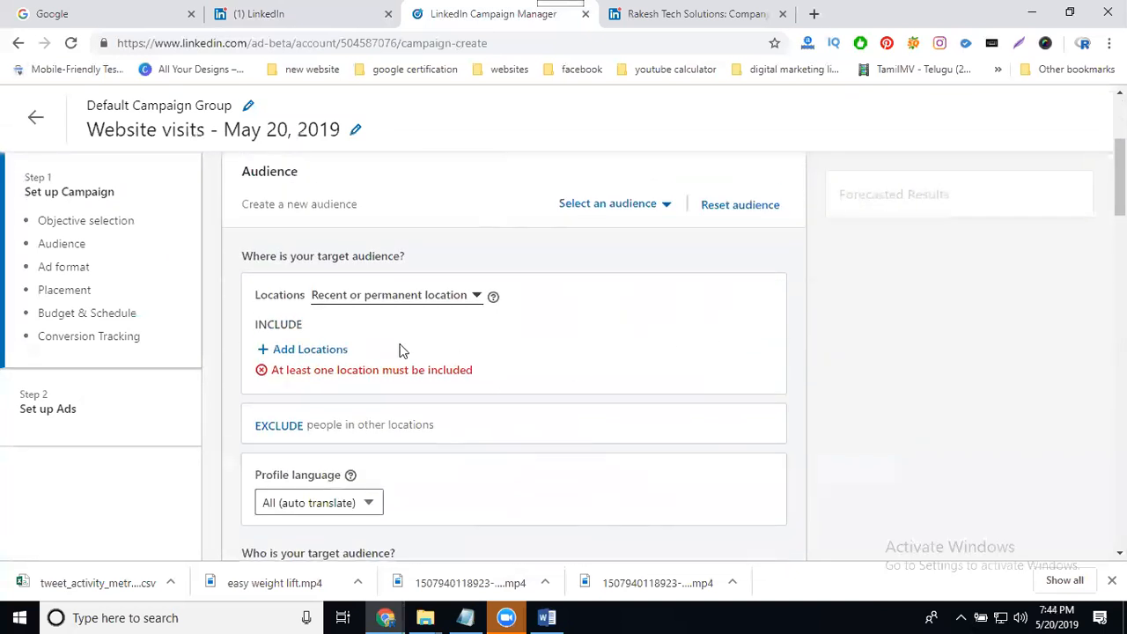
{"action": "left_click", "coordinate": [291, 356]}
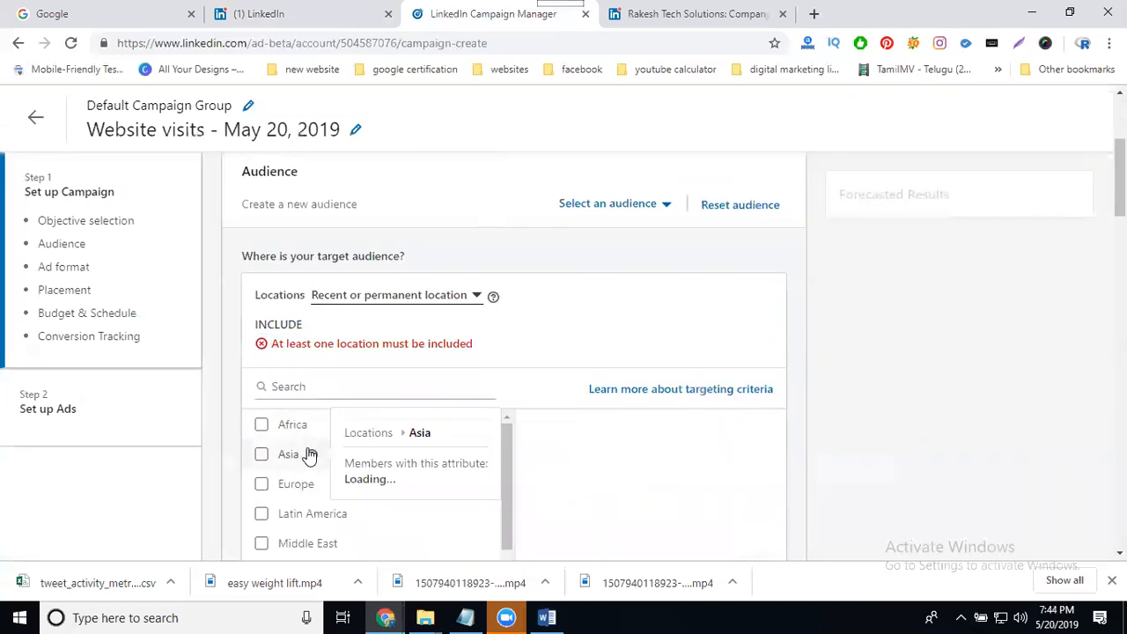
{"action": "left_click", "coordinate": [317, 390]}
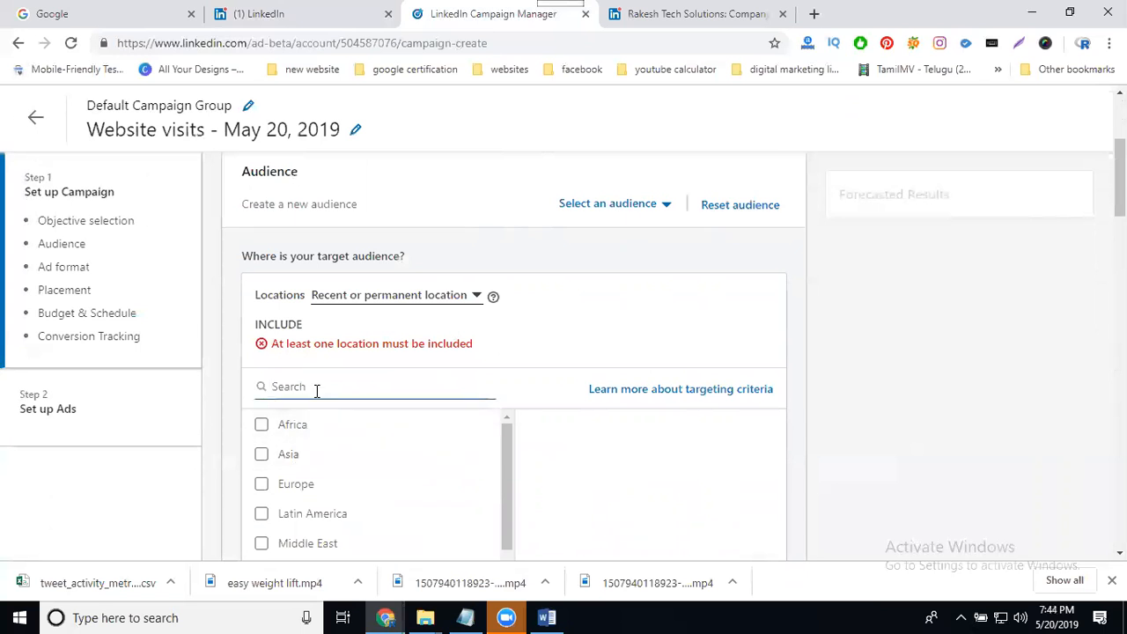
{"action": "type", "text": "hyderabad"}
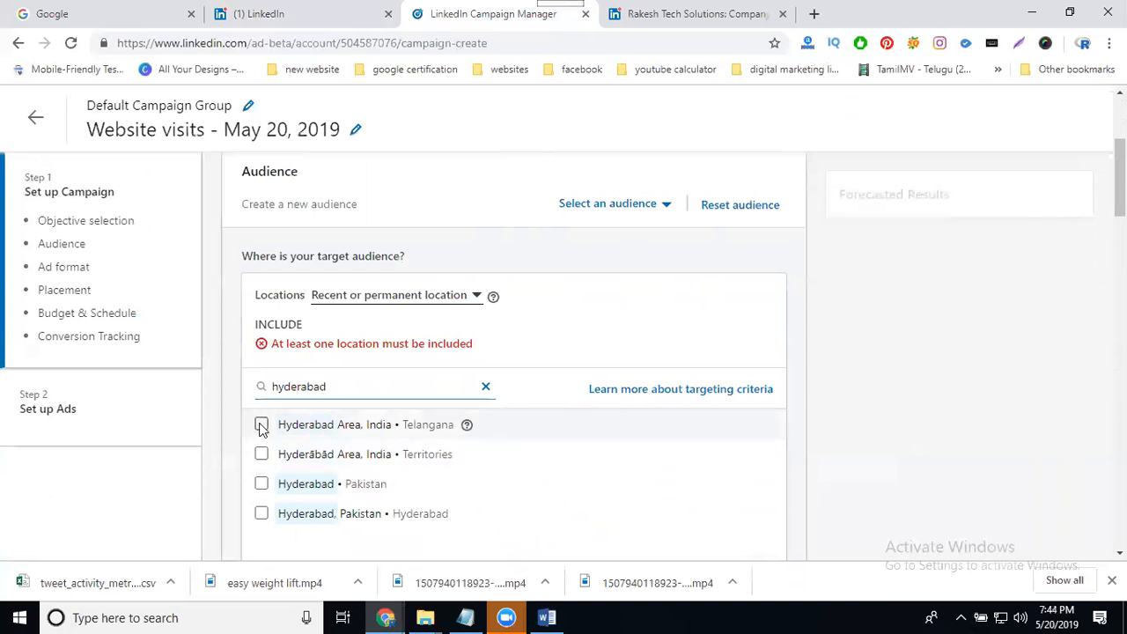
{"action": "left_click", "coordinate": [262, 425]}
Step: Examine the forecasted target audience size, total spend, impressions, CTR and clicks for the chosen location
{"action": "mouse_move", "coordinate": [876, 251]}
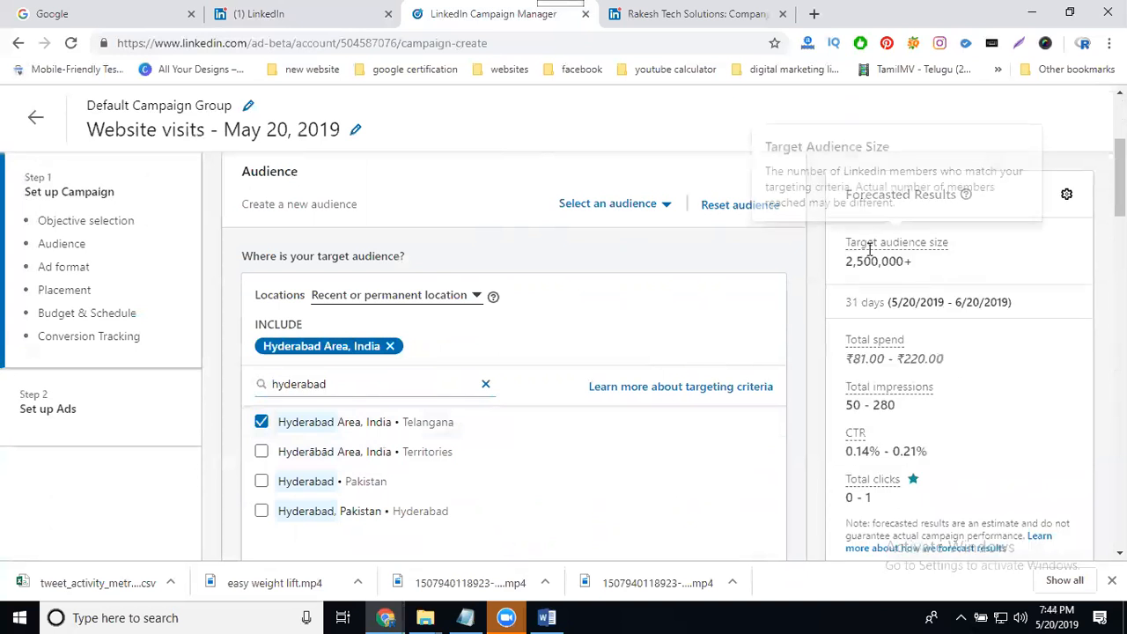
{"action": "mouse_move", "coordinate": [854, 355]}
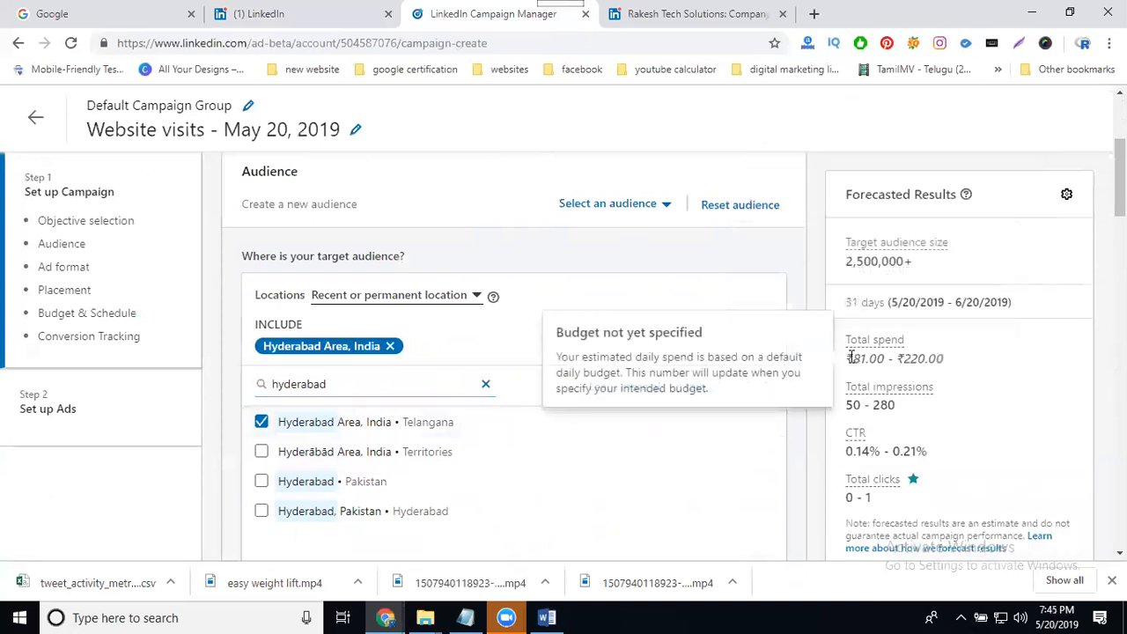
{"action": "left_click_drag", "start_coordinate": [847, 359], "coordinate": [944, 359]}
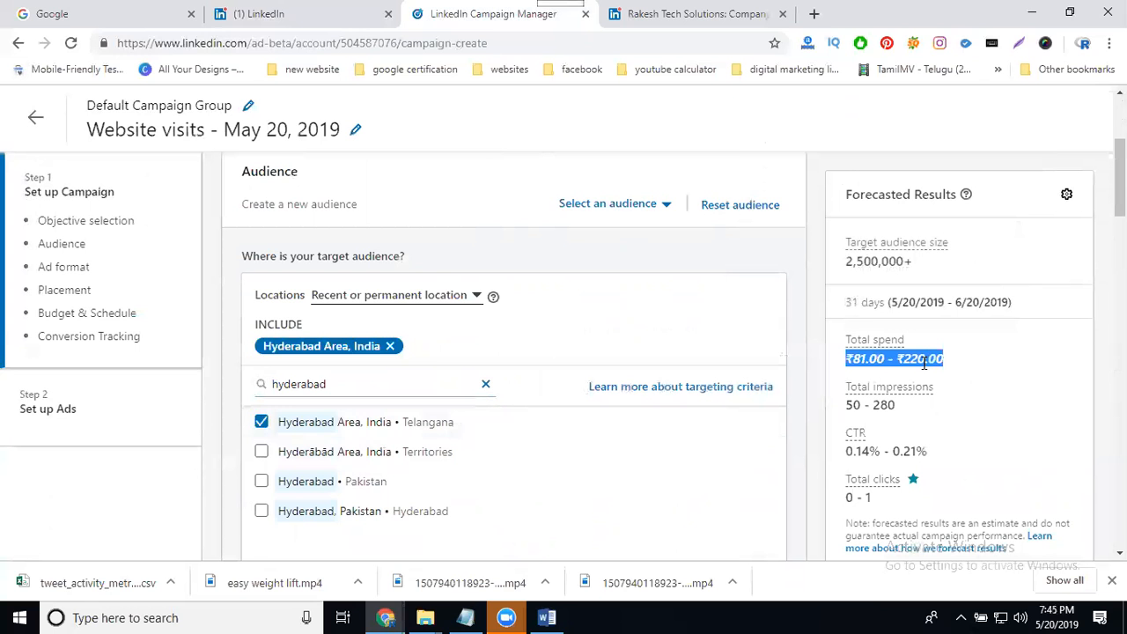
{"action": "left_click_drag", "start_coordinate": [847, 405], "coordinate": [896, 406]}
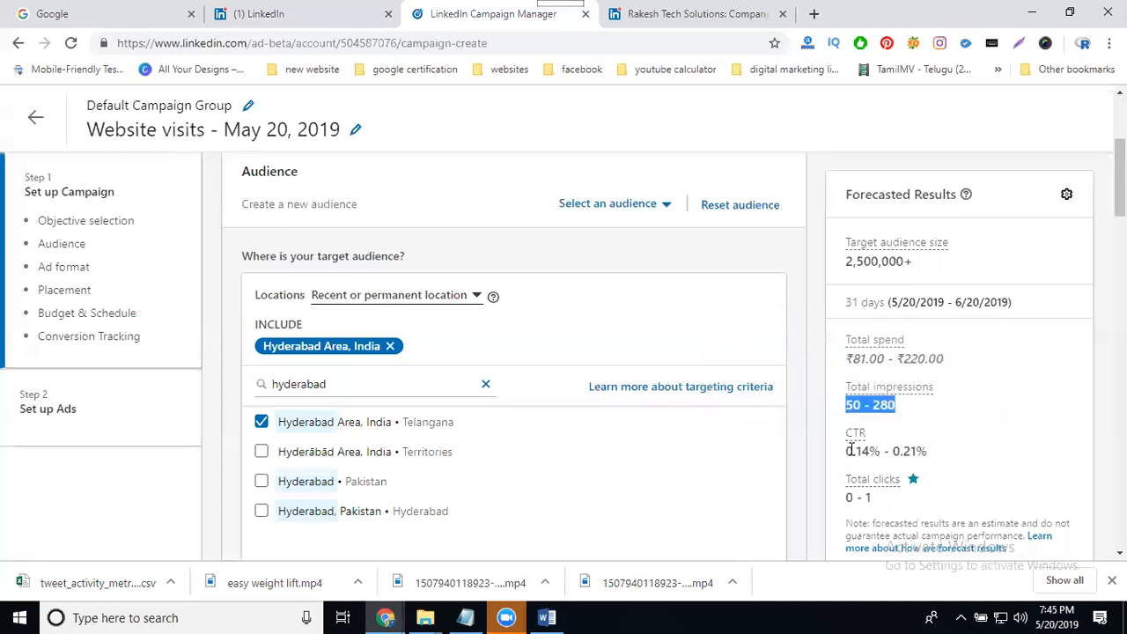
{"action": "left_click_drag", "start_coordinate": [851, 450], "coordinate": [928, 451]}
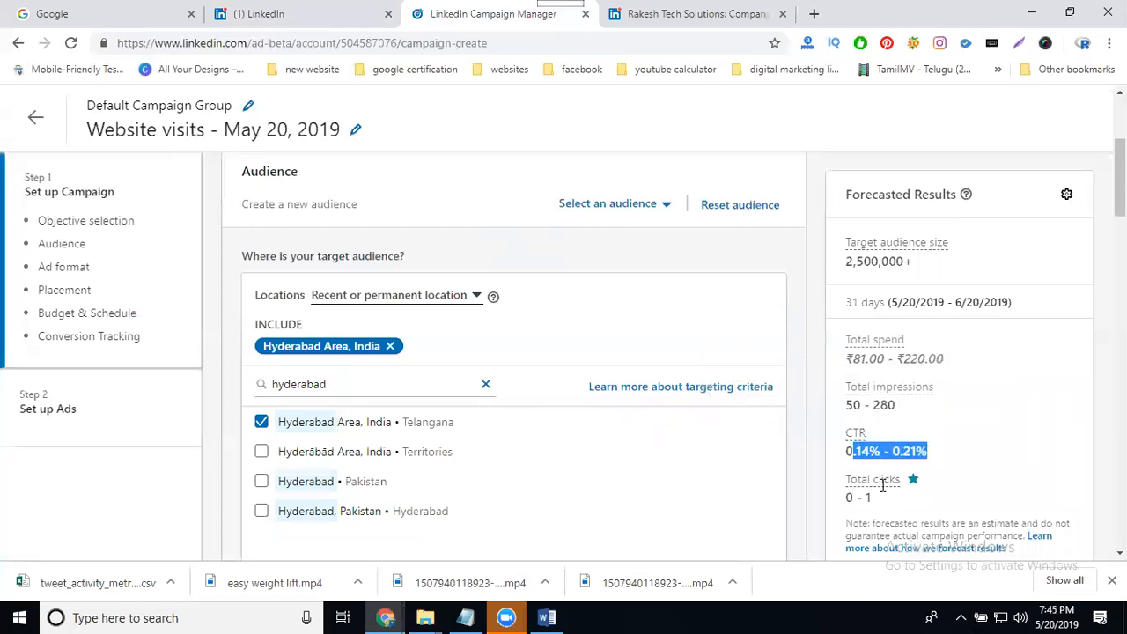
{"action": "left_click_drag", "start_coordinate": [871, 497], "coordinate": [849, 498]}
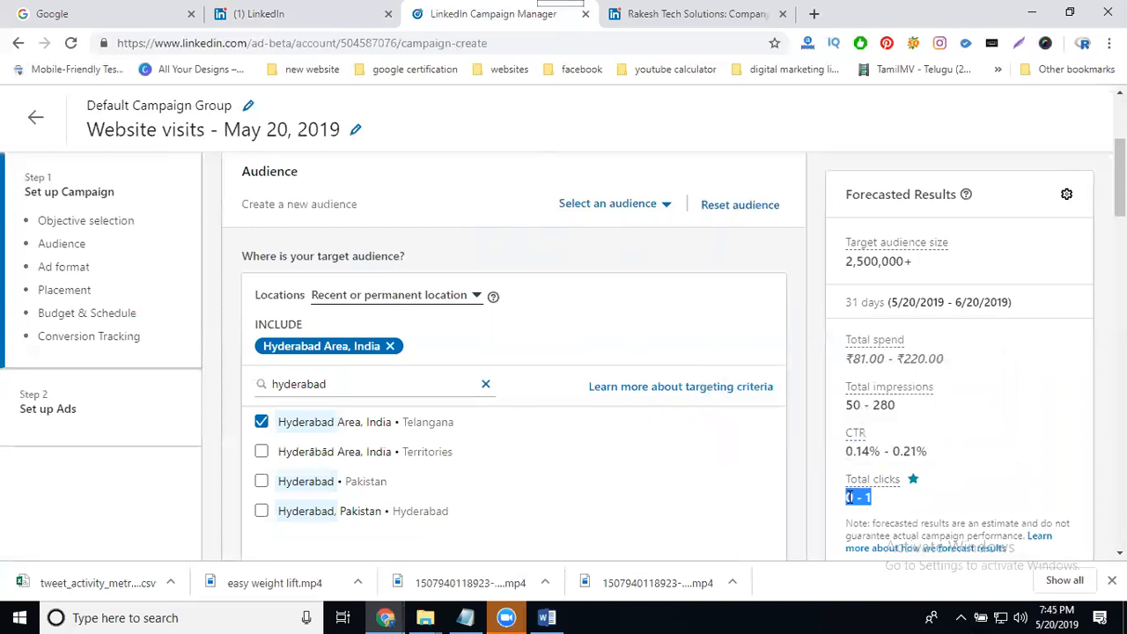
Step: Review the audience, ad format and placement sections and switch the campaign's budget type to both a daily and total budget
{"action": "scroll", "coordinate": [460, 335], "scroll_direction": "up", "scroll_amount": 3}
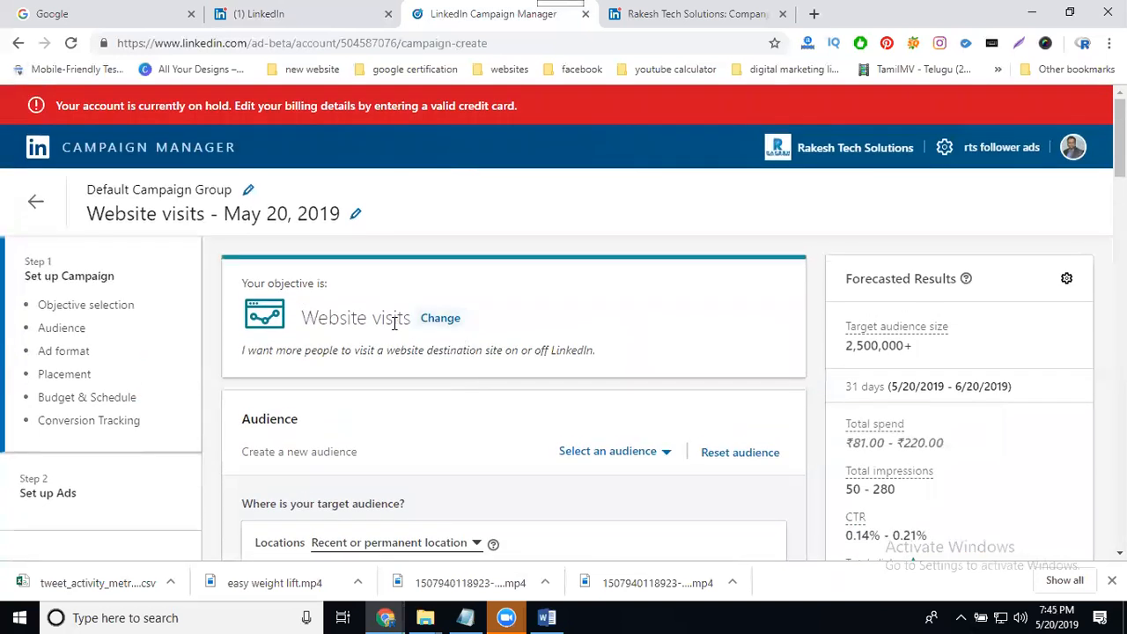
{"action": "scroll", "coordinate": [373, 282], "scroll_direction": "down", "scroll_amount": 6}
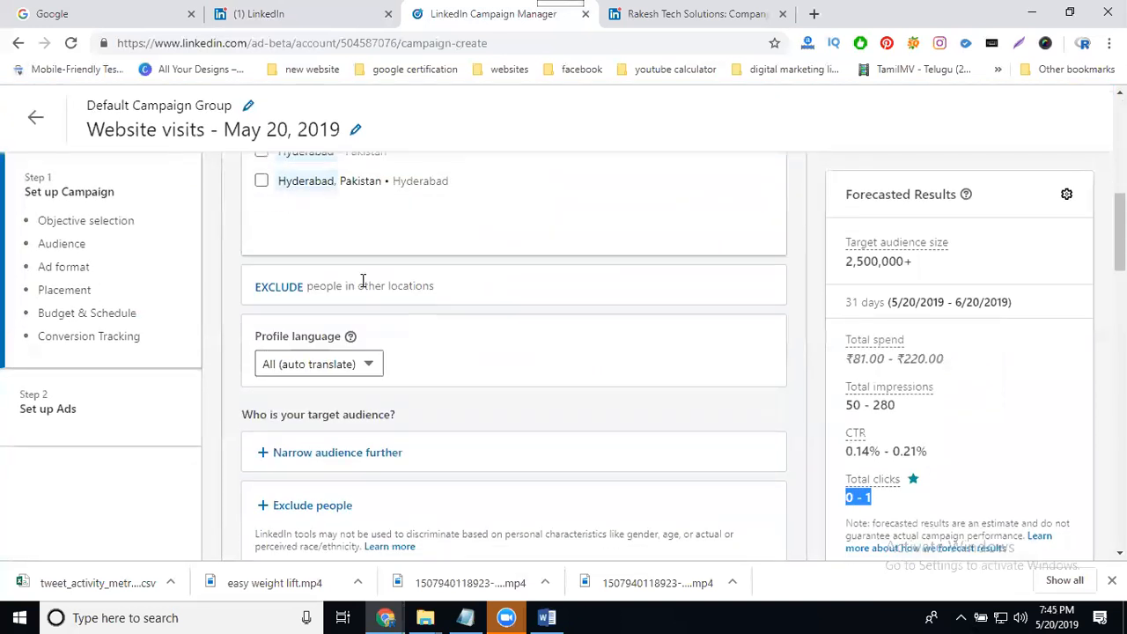
{"action": "scroll", "coordinate": [455, 354], "scroll_direction": "down", "scroll_amount": 3}
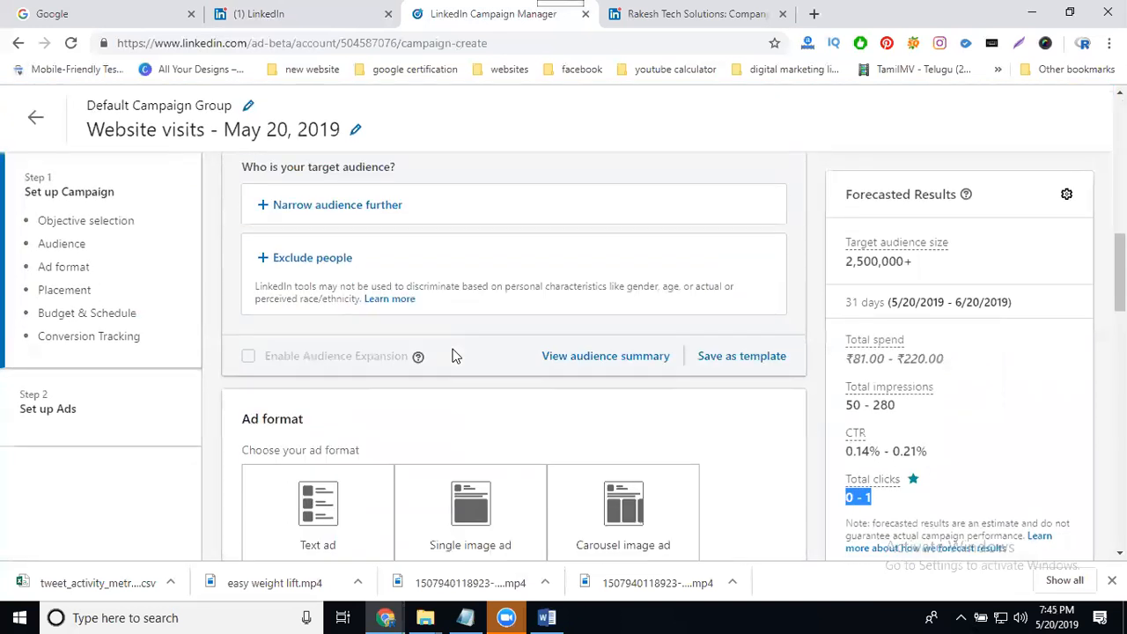
{"action": "scroll", "coordinate": [451, 352], "scroll_direction": "down", "scroll_amount": 2}
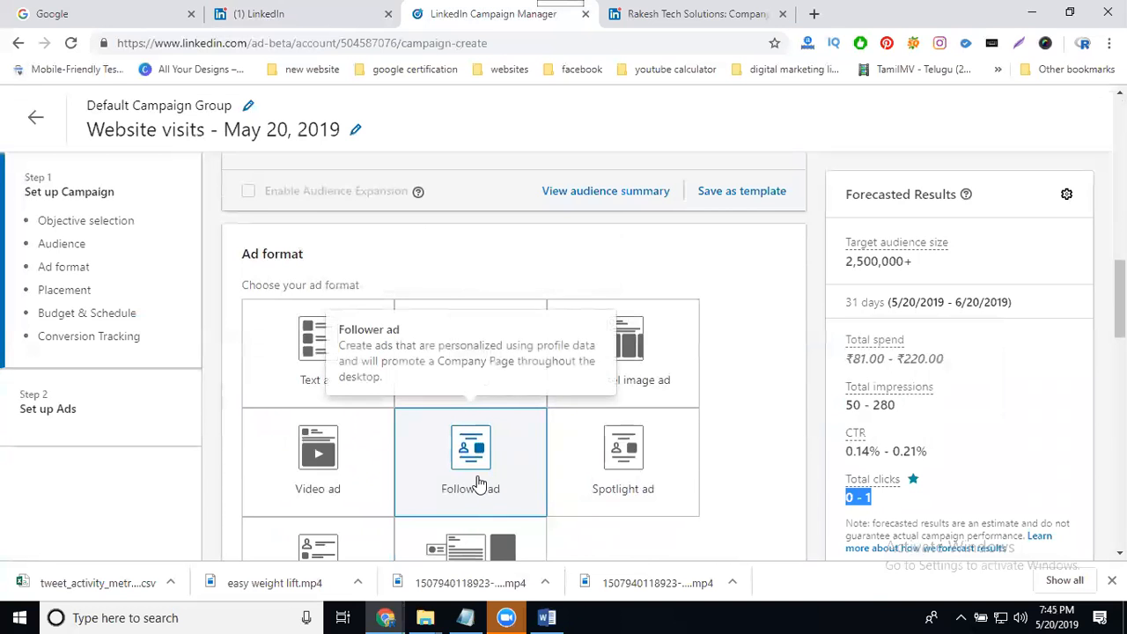
{"action": "scroll", "coordinate": [497, 458], "scroll_direction": "down", "scroll_amount": 7}
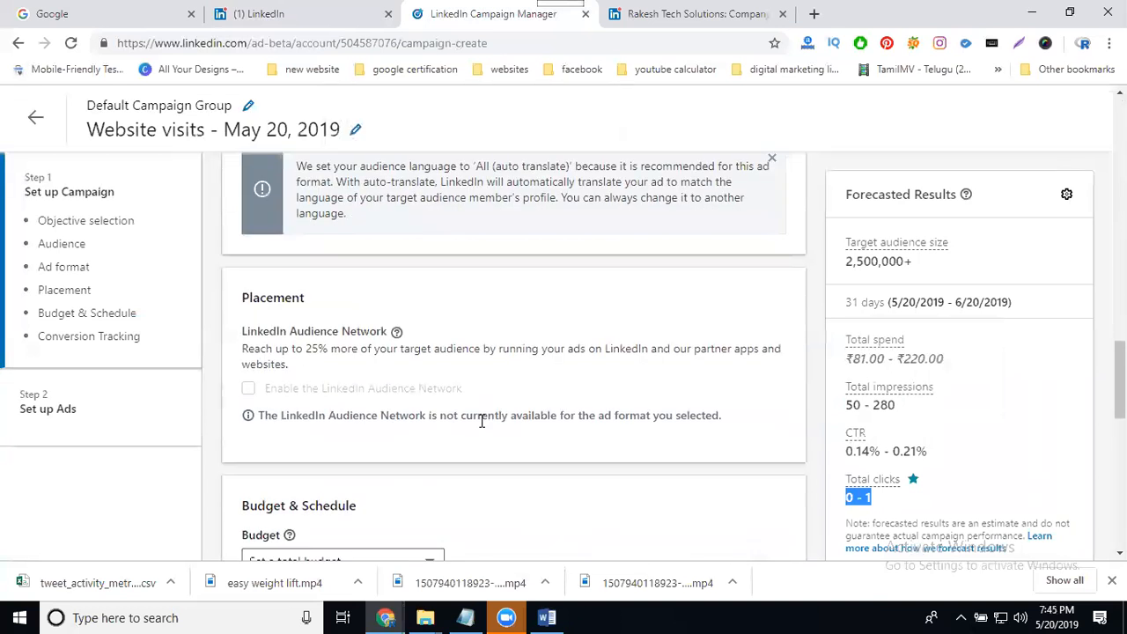
{"action": "scroll", "coordinate": [351, 356], "scroll_direction": "down", "scroll_amount": 3}
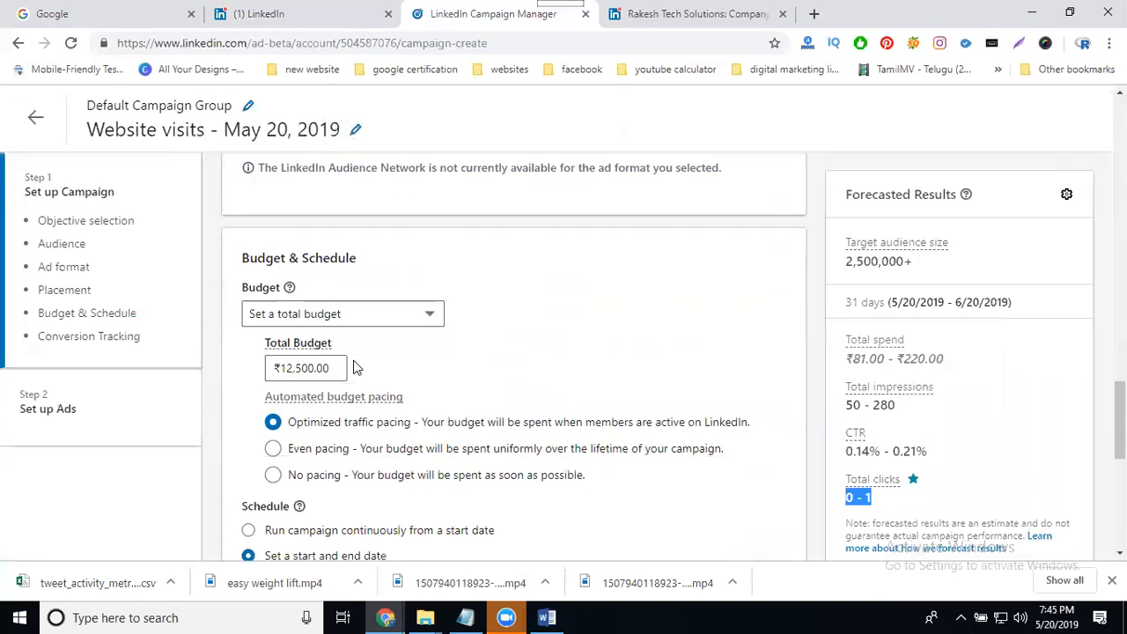
{"action": "scroll", "coordinate": [356, 368], "scroll_direction": "up", "scroll_amount": 1}
{"action": "scroll", "coordinate": [390, 309], "scroll_direction": "down", "scroll_amount": 2}
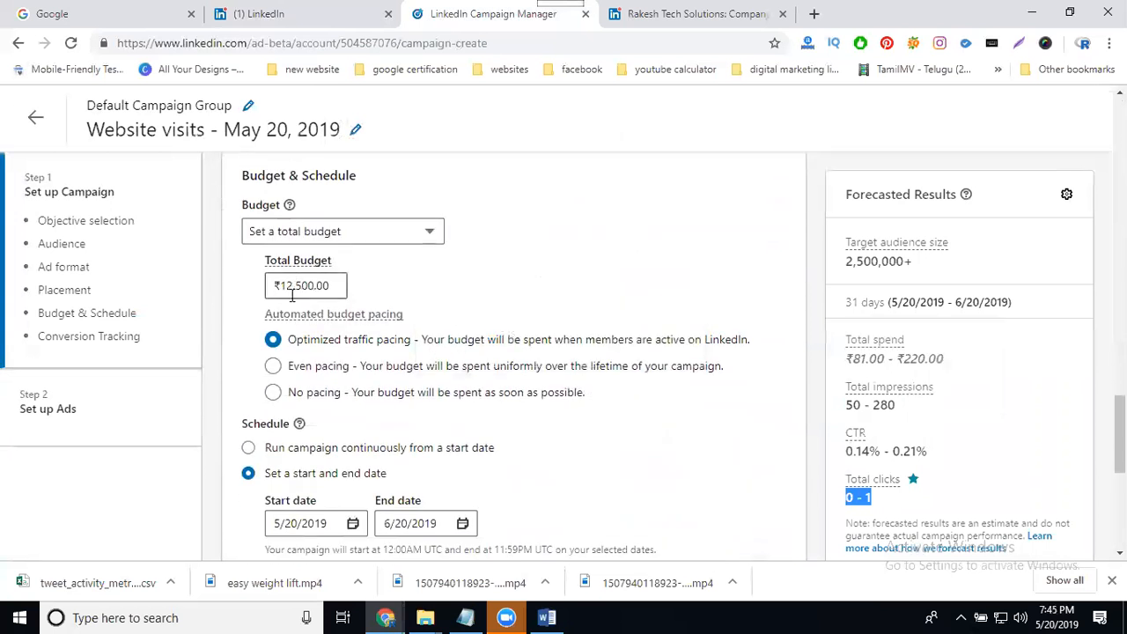
{"action": "left_click", "coordinate": [304, 238]}
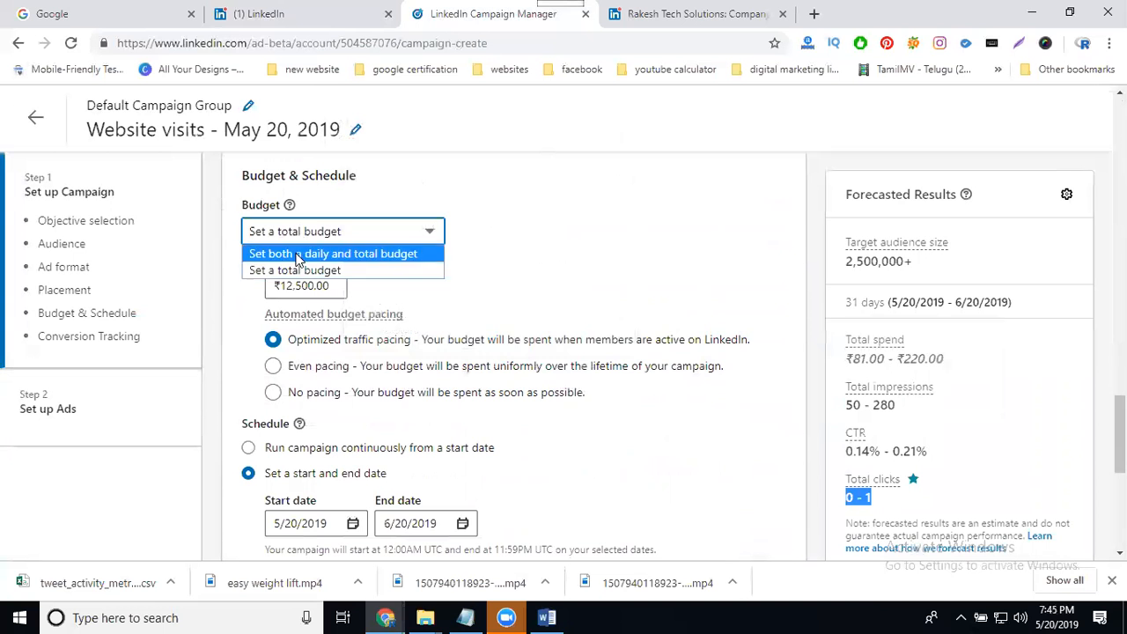
{"action": "left_click", "coordinate": [298, 256]}
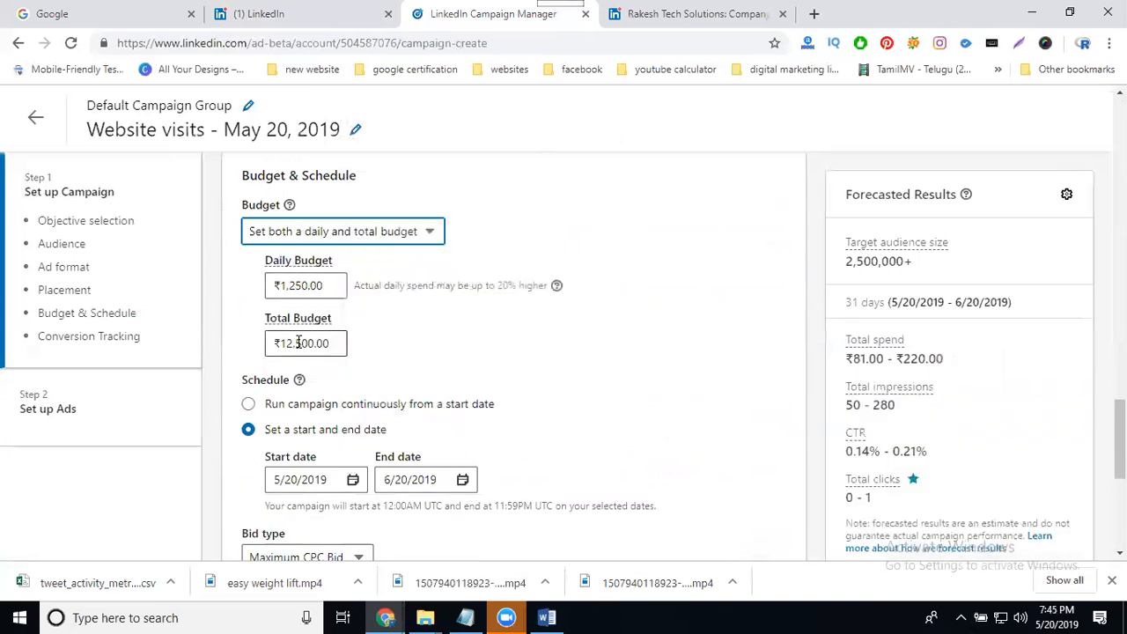
Step: Try to set the campaign's daily budget to ₹50
{"action": "left_click", "coordinate": [297, 278]}
{"action": "type", "text": "50"}
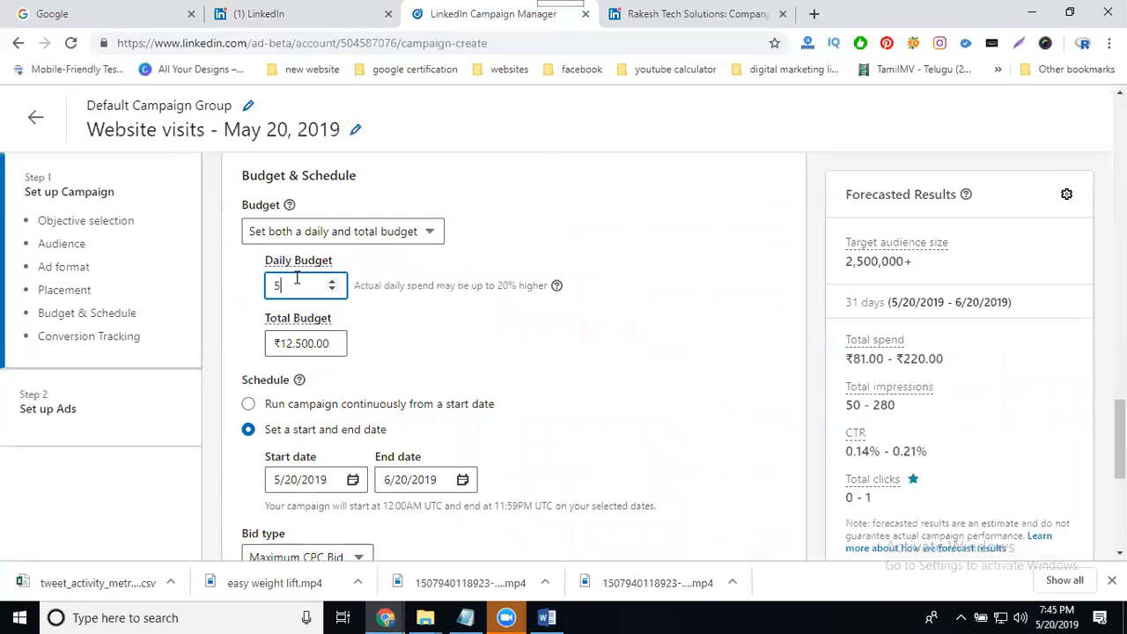
{"action": "left_click", "coordinate": [716, 371]}
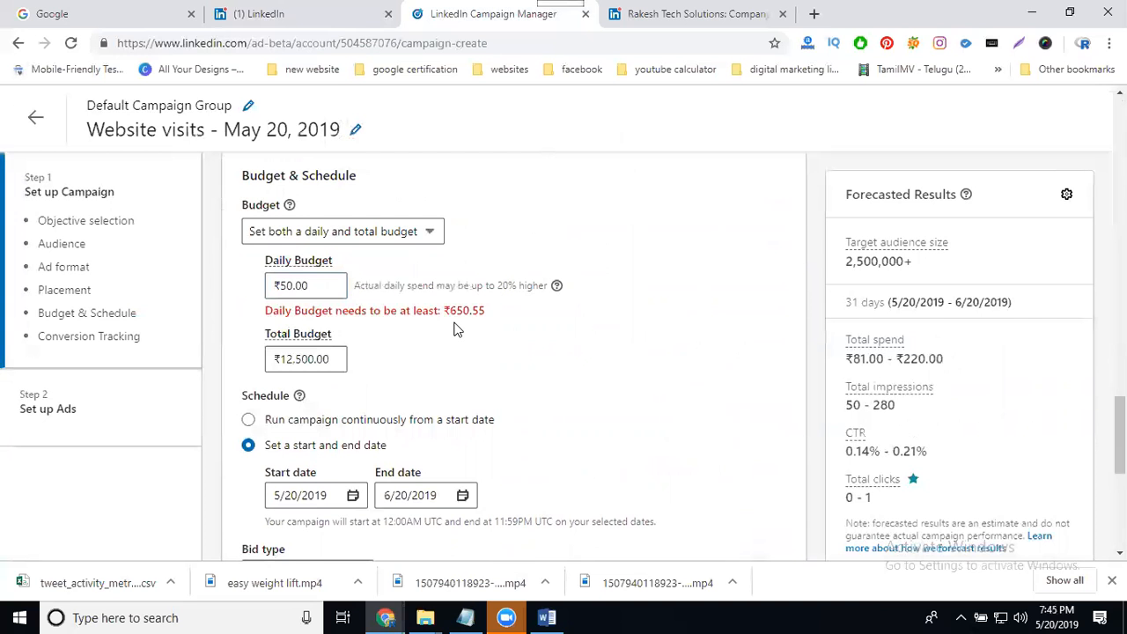
Step: Set the campaign's daily budget to ₹655
{"action": "left_click", "coordinate": [310, 284]}
{"action": "double_click", "coordinate": [310, 284]}
{"action": "type", "text": "655"}
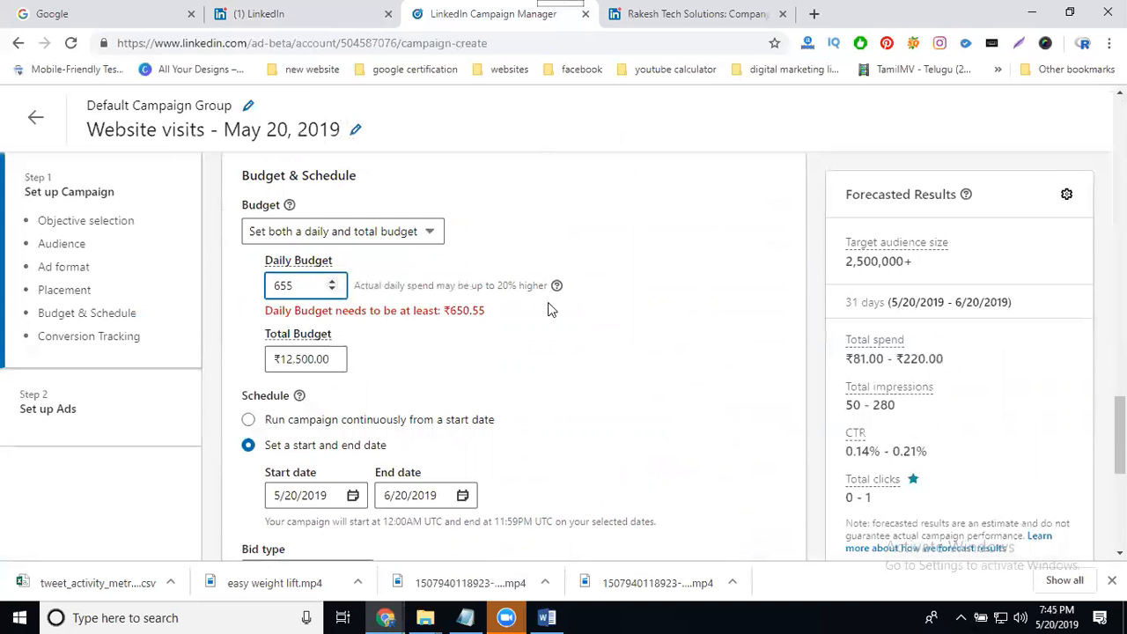
{"action": "left_click", "coordinate": [576, 336]}
Step: Try a total budget of ₹10,000 and check its effect on the forecasted spend and clicks
{"action": "left_click", "coordinate": [293, 345]}
{"action": "double_click", "coordinate": [293, 345]}
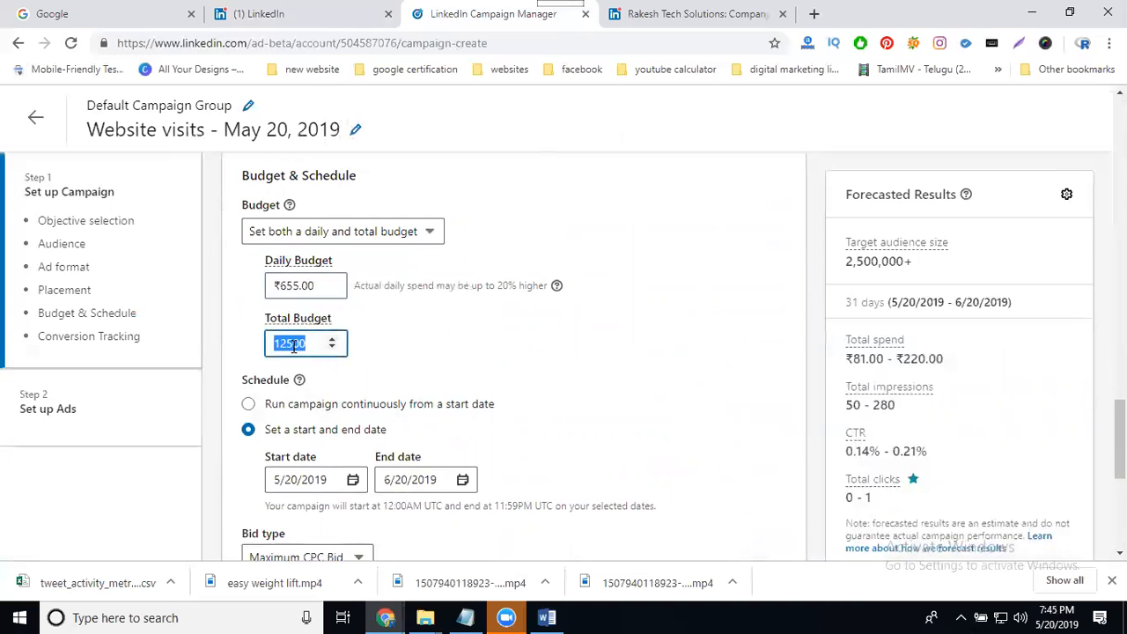
{"action": "type", "text": "10000"}
{"action": "left_click", "coordinate": [486, 355]}
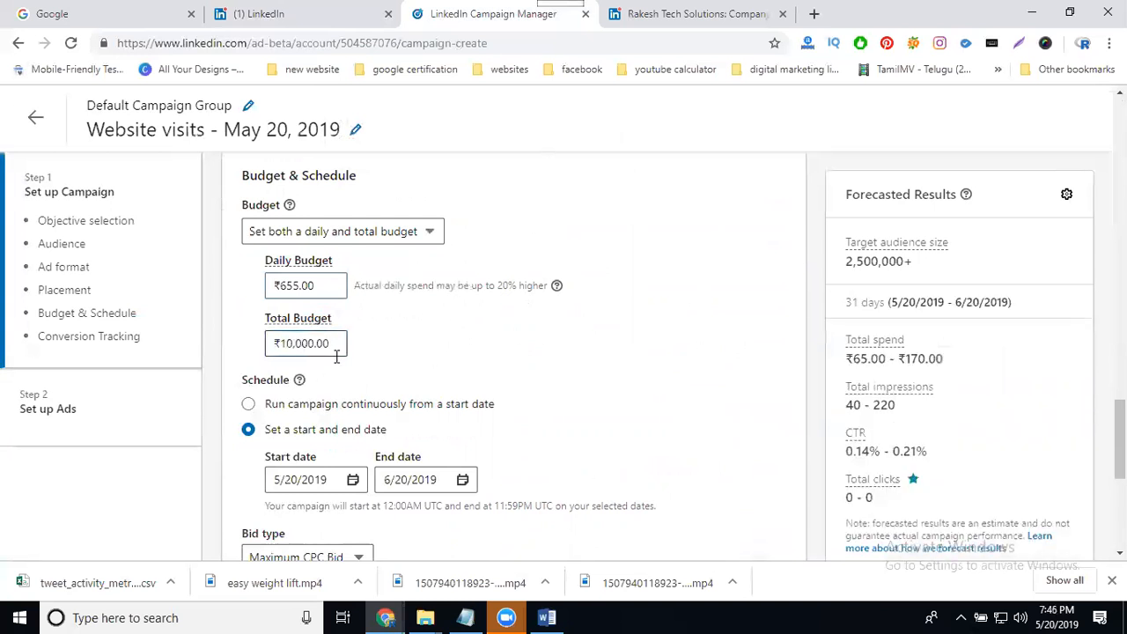
{"action": "mouse_move", "coordinate": [856, 345]}
{"action": "mouse_move", "coordinate": [865, 477]}
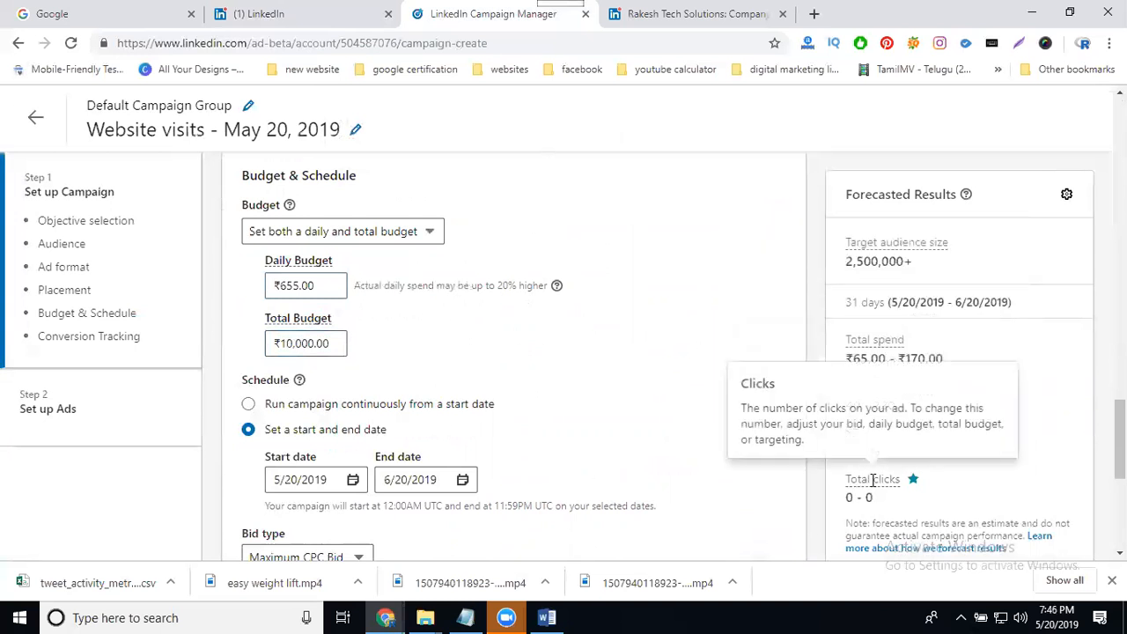
Step: Set the campaign's total budget to ₹25,000
{"action": "left_click", "coordinate": [331, 342]}
{"action": "double_click", "coordinate": [322, 342]}
{"action": "type", "text": "25,0"}
{"action": "type", "text": "000"}
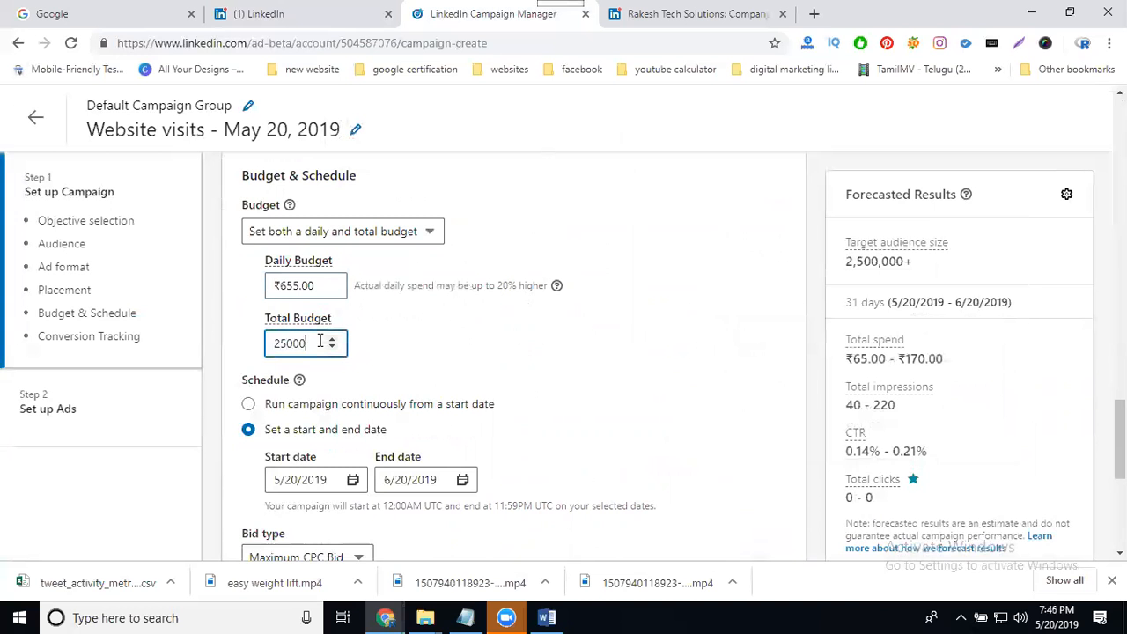
{"action": "left_click", "coordinate": [638, 395]}
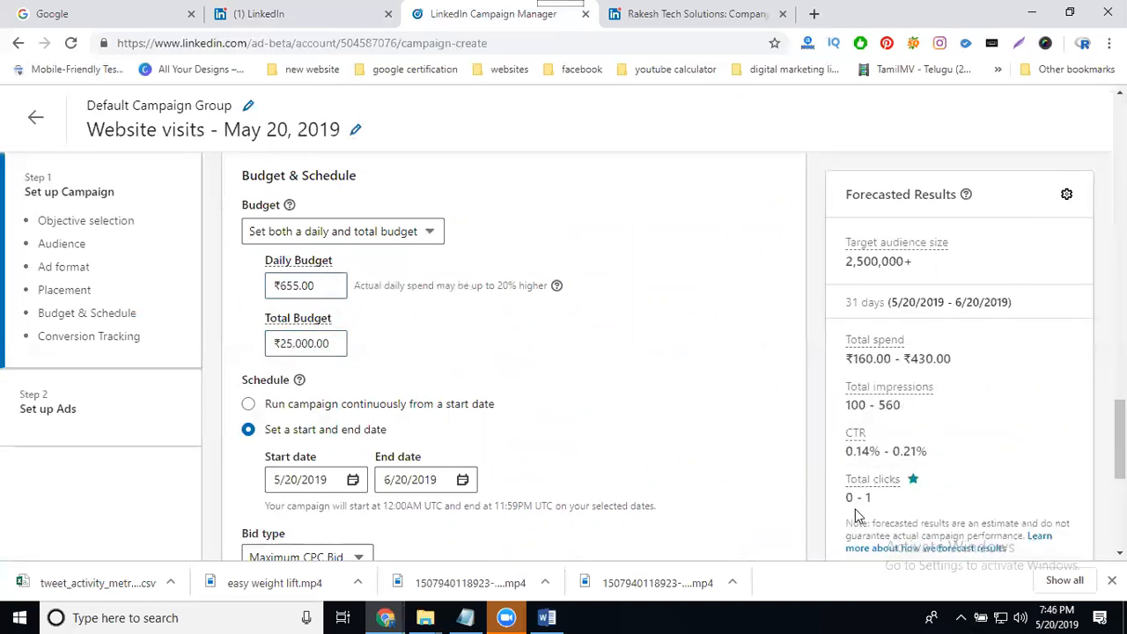
Step: Schedule the campaign to run continuously from a start date and change the bid type to Maximum CPM Bid
{"action": "scroll", "coordinate": [568, 257], "scroll_direction": "down", "scroll_amount": 1}
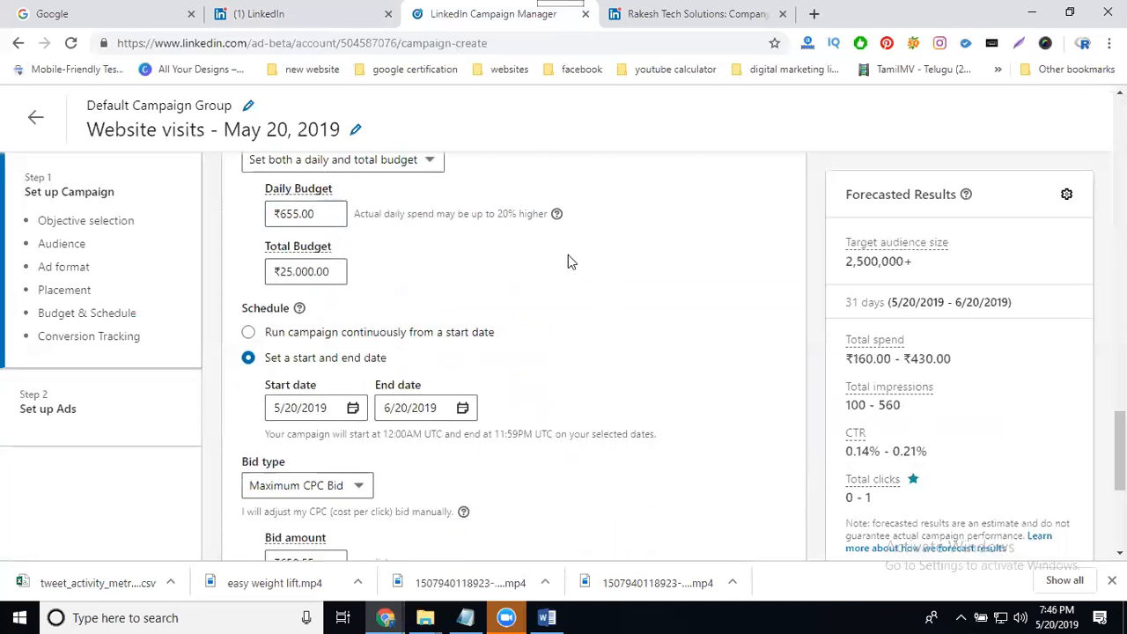
{"action": "left_click", "coordinate": [310, 327]}
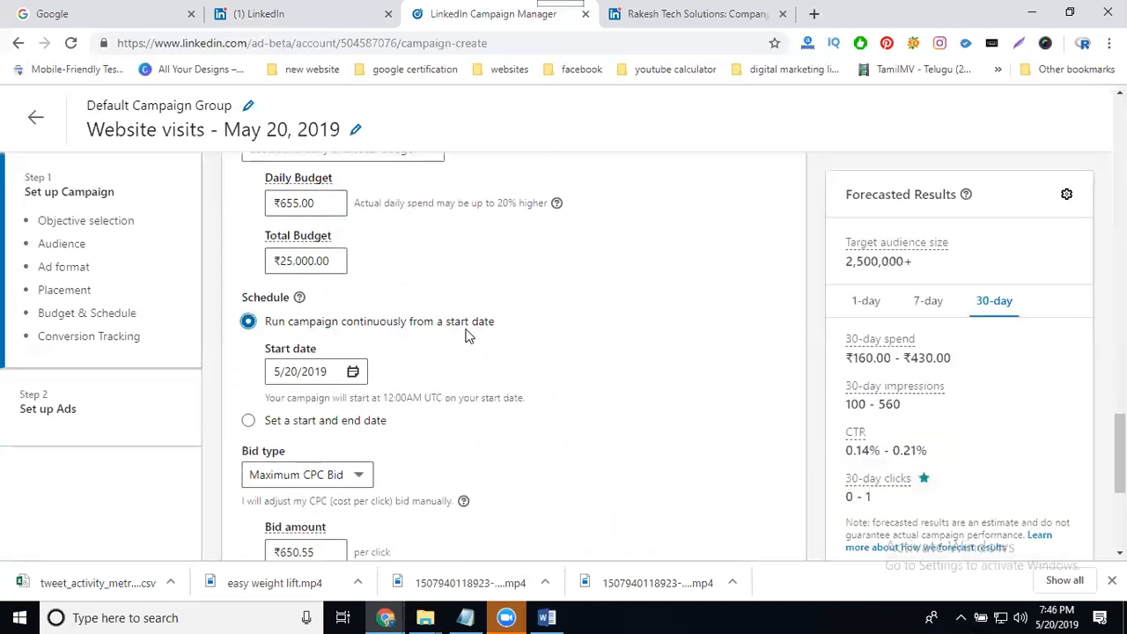
{"action": "scroll", "coordinate": [520, 365], "scroll_direction": "down", "scroll_amount": 2}
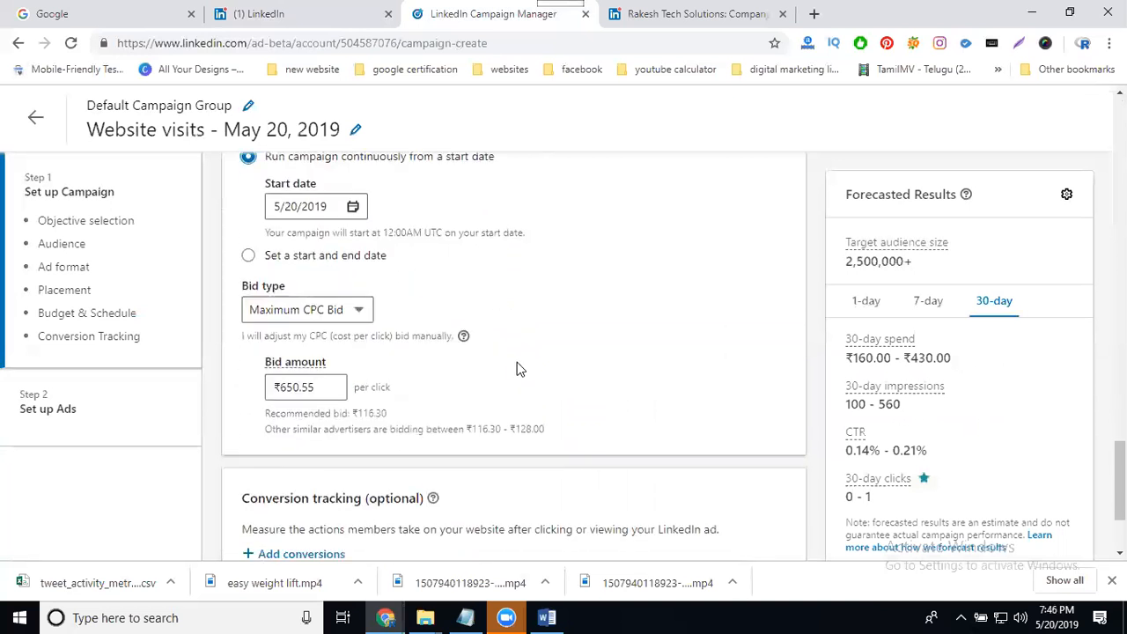
{"action": "left_click", "coordinate": [357, 316]}
{"action": "left_click", "coordinate": [321, 344]}
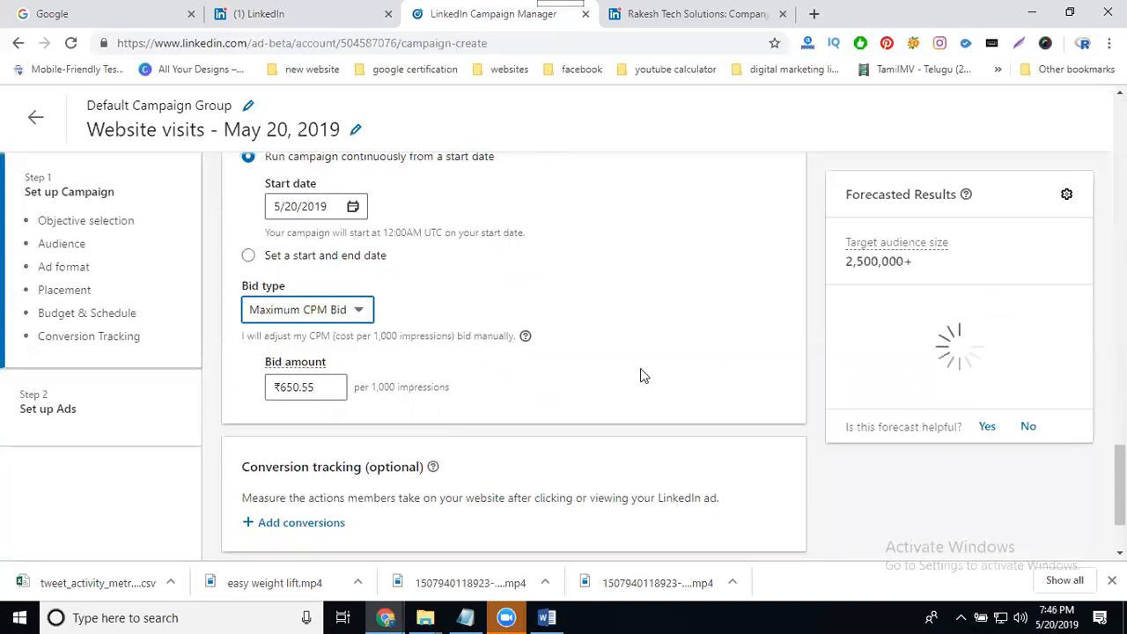
Step: Try to set the campaign's daily budget to ₹55
{"action": "scroll", "coordinate": [640, 376], "scroll_direction": "up", "scroll_amount": 3}
{"action": "double_click", "coordinate": [324, 288]}
{"action": "type", "text": "55"}
{"action": "left_click", "coordinate": [591, 420]}
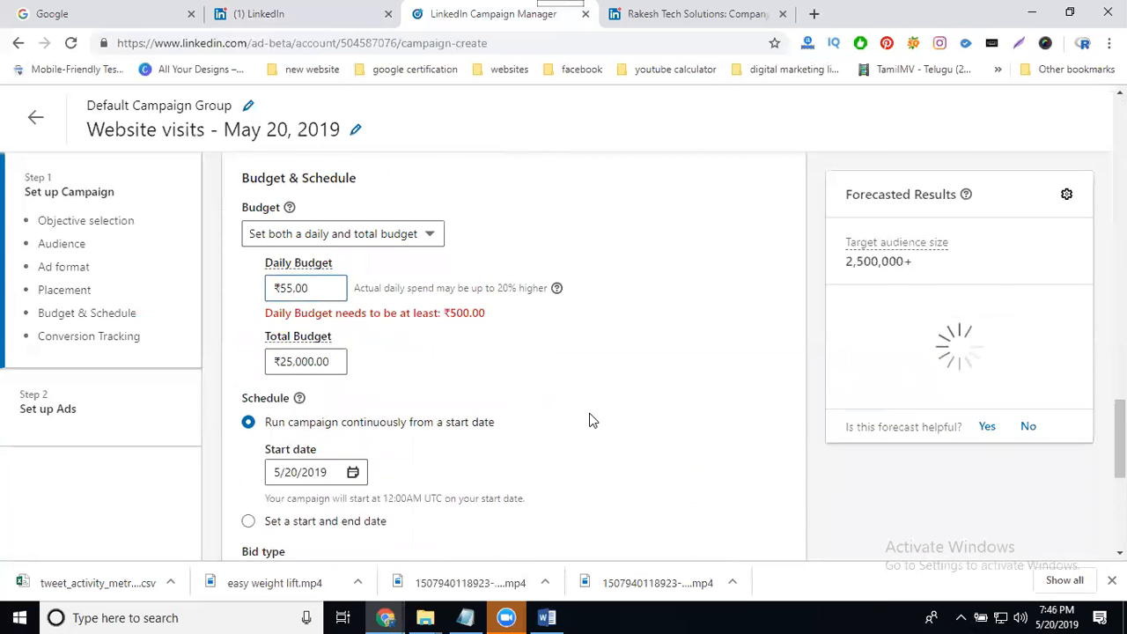
Step: Set the campaign's daily budget to ₹505
{"action": "left_click_drag", "start_coordinate": [456, 316], "coordinate": [479, 318]}
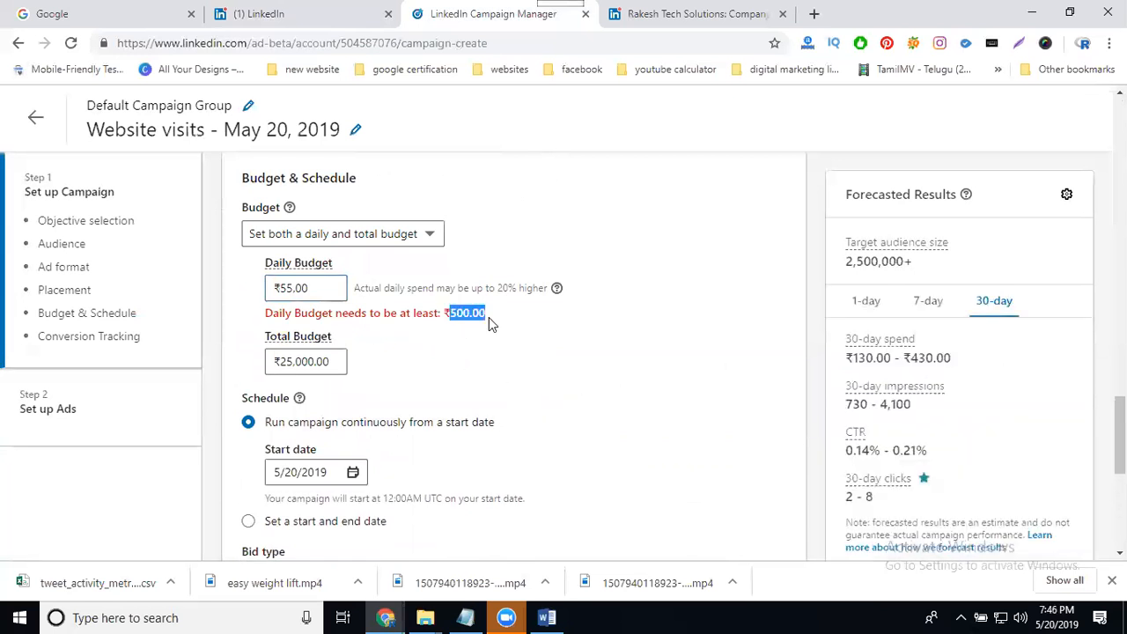
{"action": "left_click", "coordinate": [293, 286]}
{"action": "double_click", "coordinate": [293, 287]}
{"action": "type", "text": "50"}
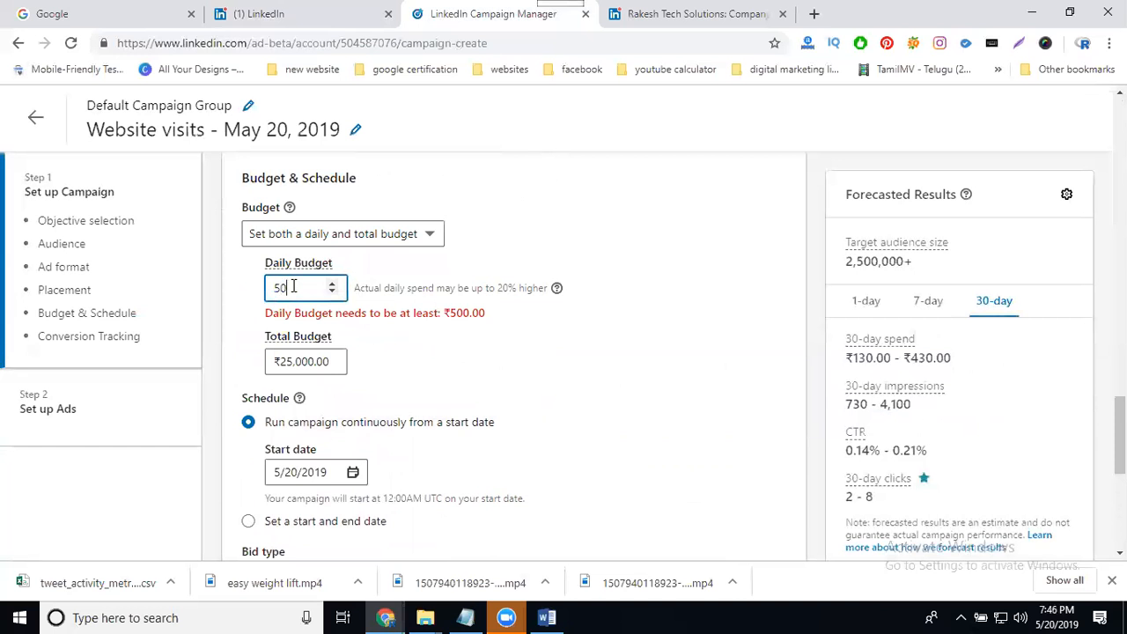
{"action": "type", "text": "5"}
{"action": "left_click", "coordinate": [696, 384]}
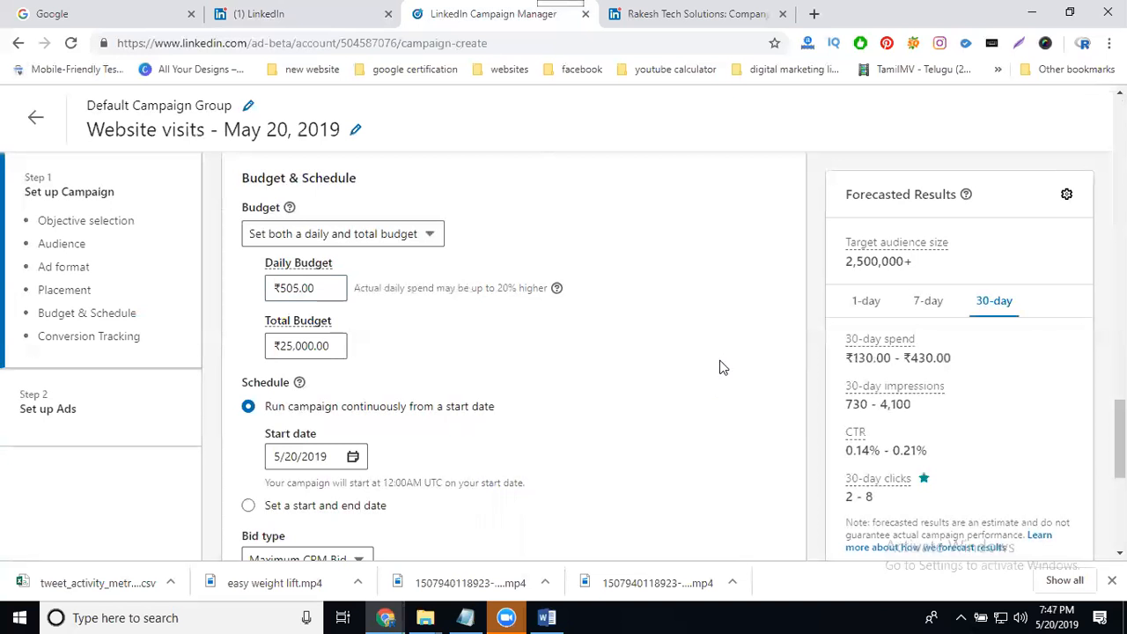
Step: Save the campaign setup without adding conversions and start a new Follower ad for the campaign
{"action": "scroll", "coordinate": [720, 364], "scroll_direction": "down", "scroll_amount": 3}
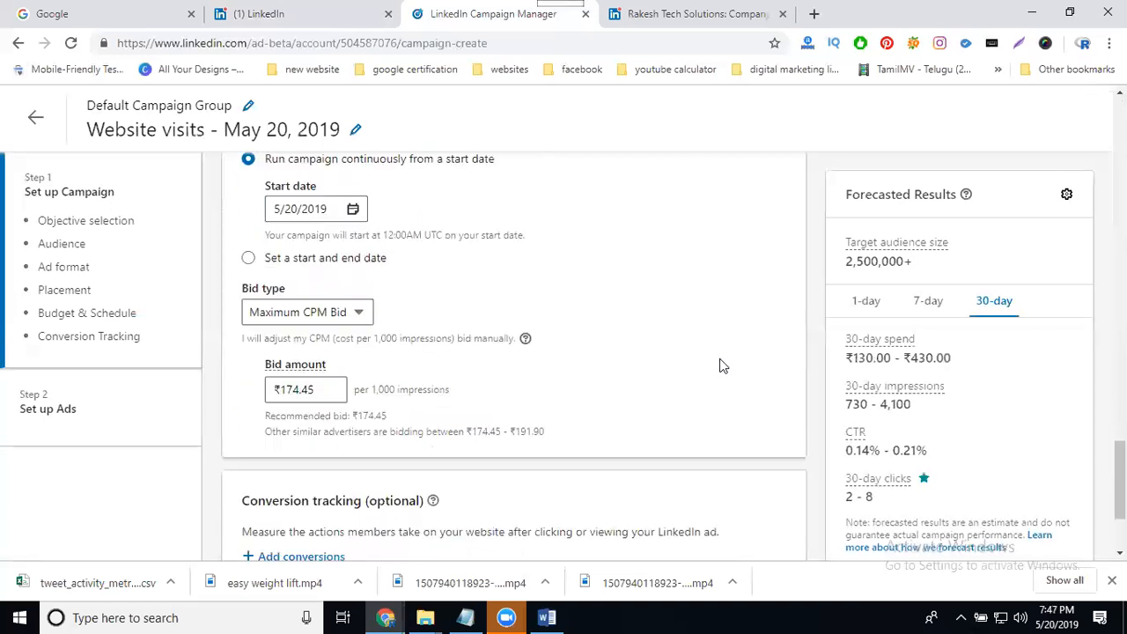
{"action": "left_click", "coordinate": [315, 391]}
{"action": "scroll", "coordinate": [483, 341], "scroll_direction": "down", "scroll_amount": 2}
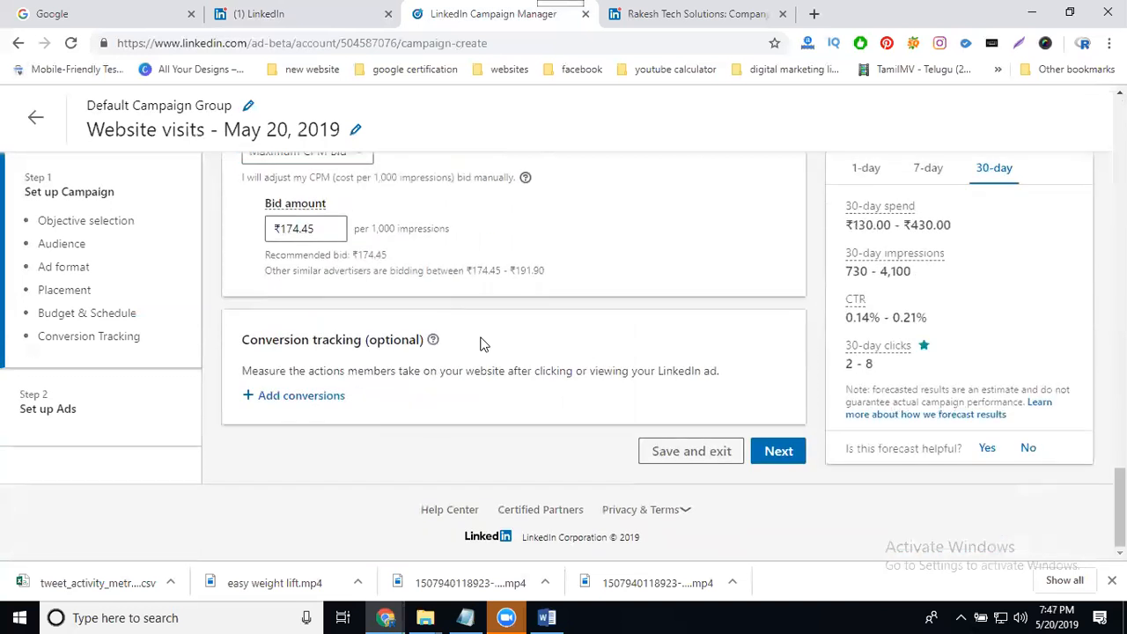
{"action": "left_click", "coordinate": [771, 453]}
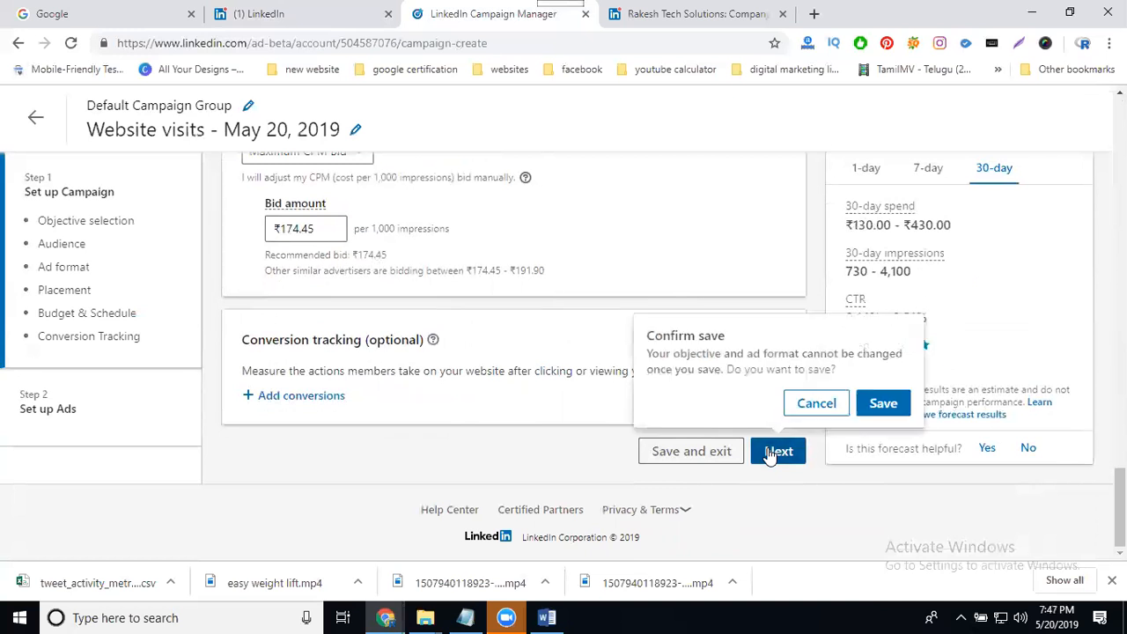
{"action": "left_click", "coordinate": [878, 405]}
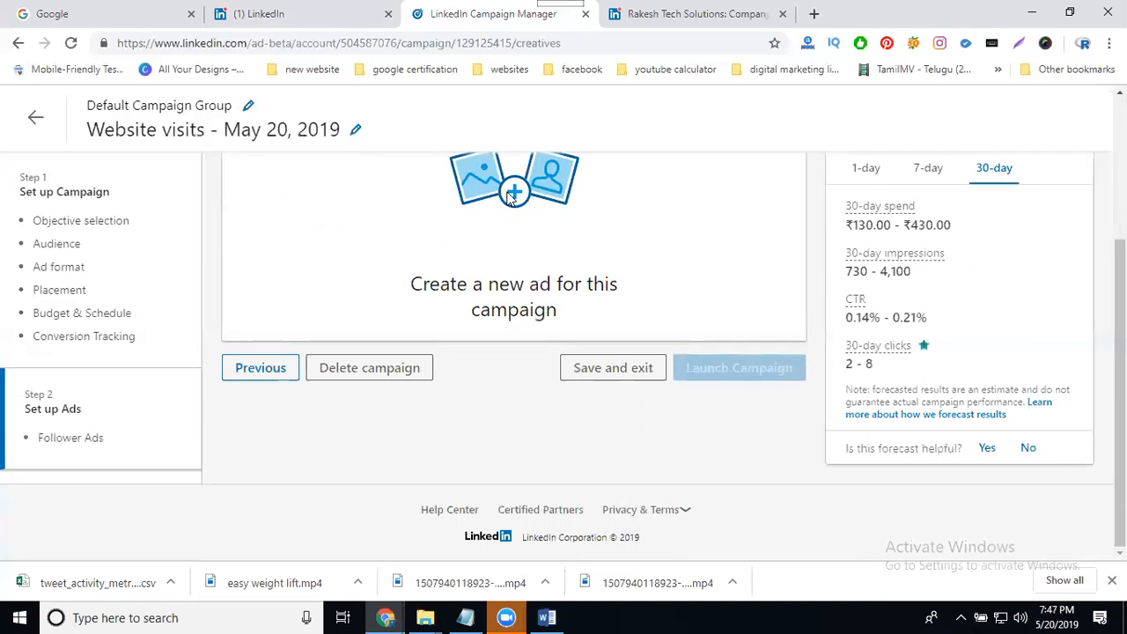
{"action": "scroll", "coordinate": [569, 259], "scroll_direction": "up", "scroll_amount": 2}
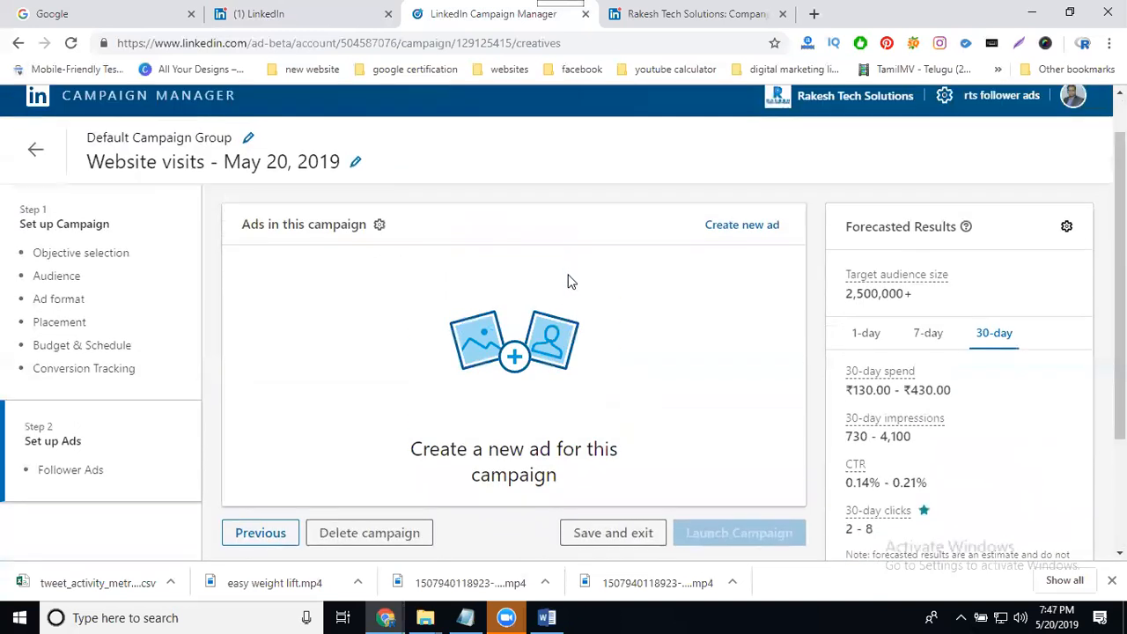
{"action": "left_click", "coordinate": [738, 227]}
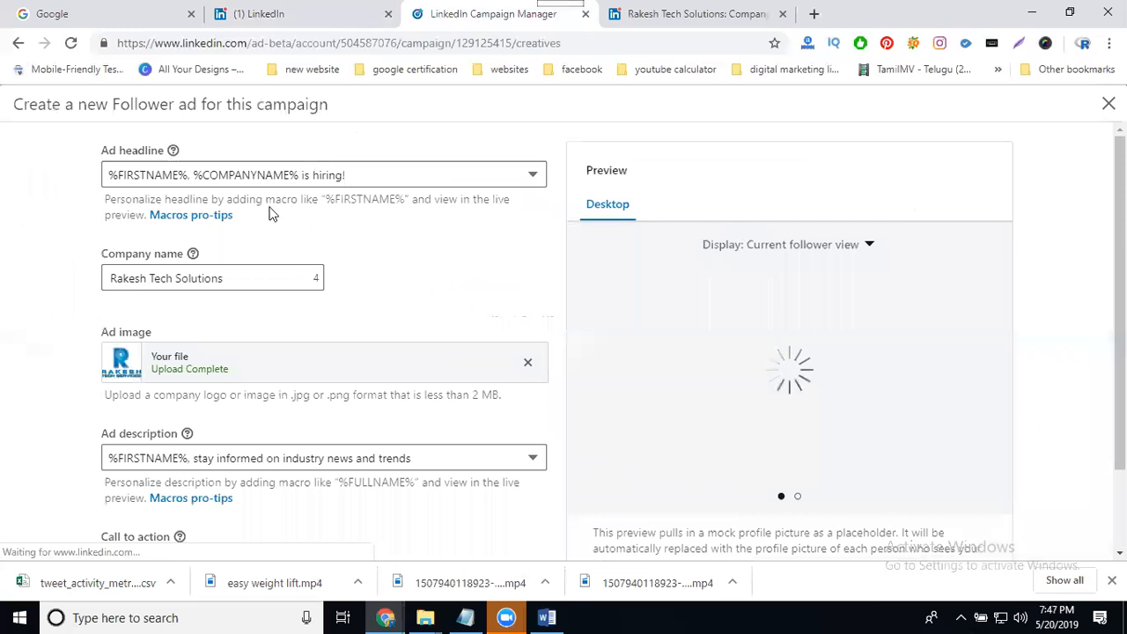
Step: Choose the preset ad headline "Grow your business with insights from %COMPANYNAME%"
{"action": "left_click", "coordinate": [208, 176]}
{"action": "left_click", "coordinate": [209, 174]}
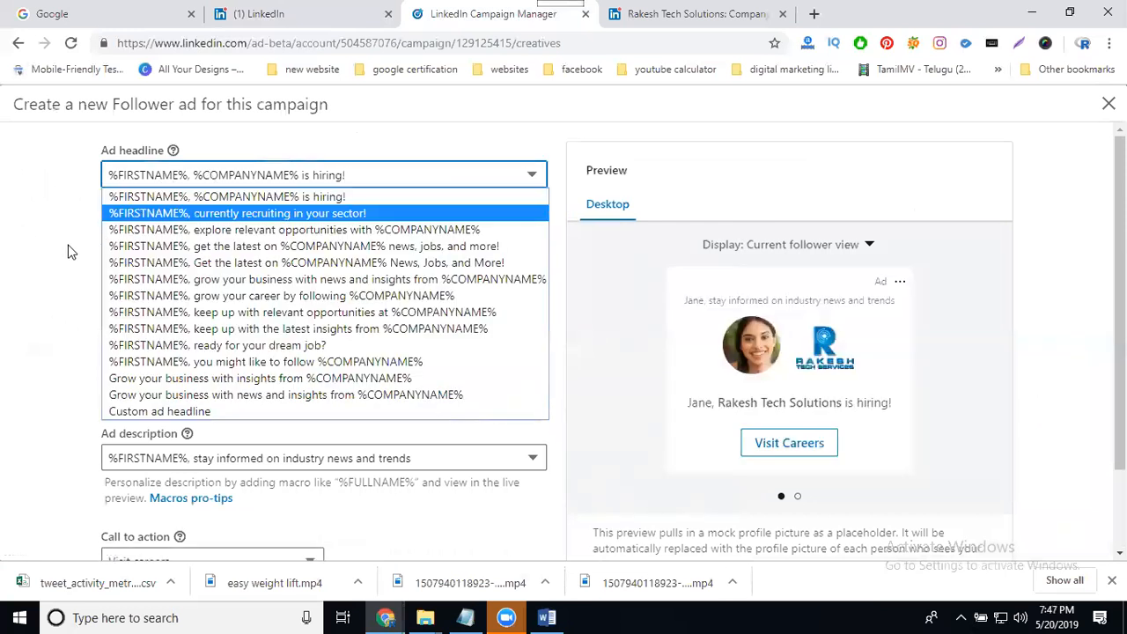
{"action": "left_click", "coordinate": [158, 380]}
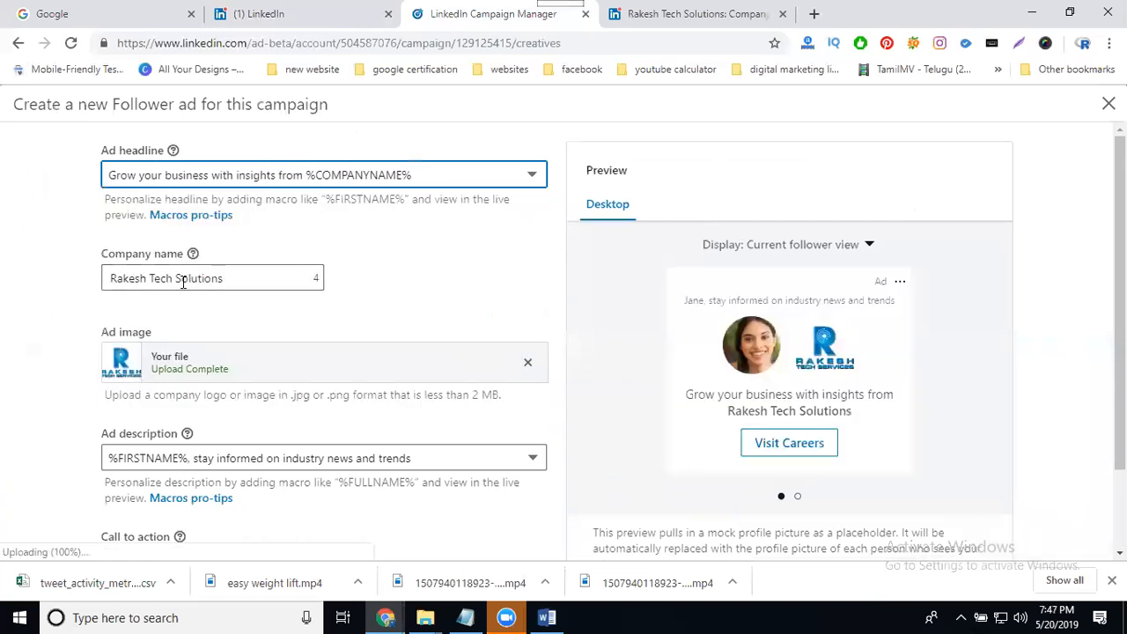
Step: Give the ad the custom description "Are You looking for digital marketing and web design services"
{"action": "scroll", "coordinate": [106, 286], "scroll_direction": "down", "scroll_amount": 1}
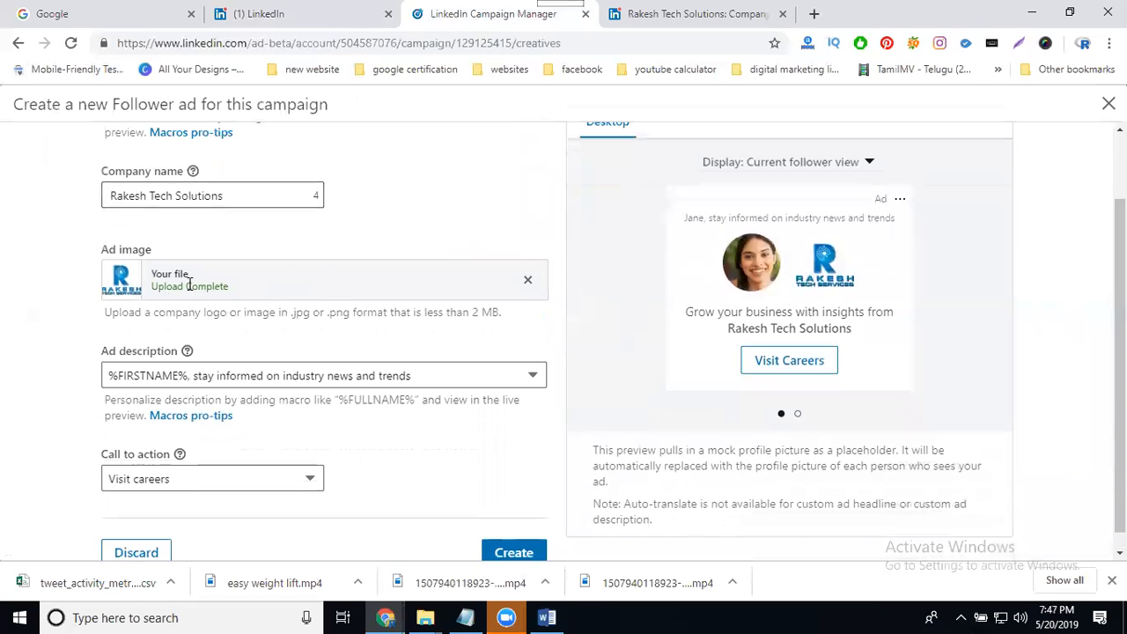
{"action": "left_click", "coordinate": [166, 376]}
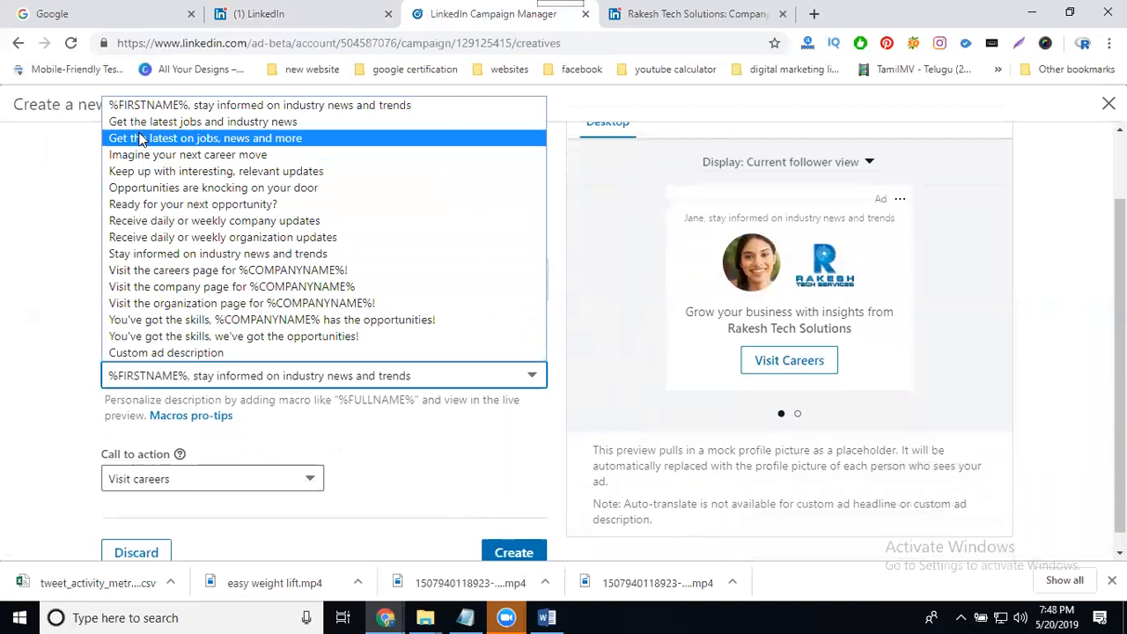
{"action": "left_click", "coordinate": [156, 359]}
{"action": "left_click", "coordinate": [183, 443]}
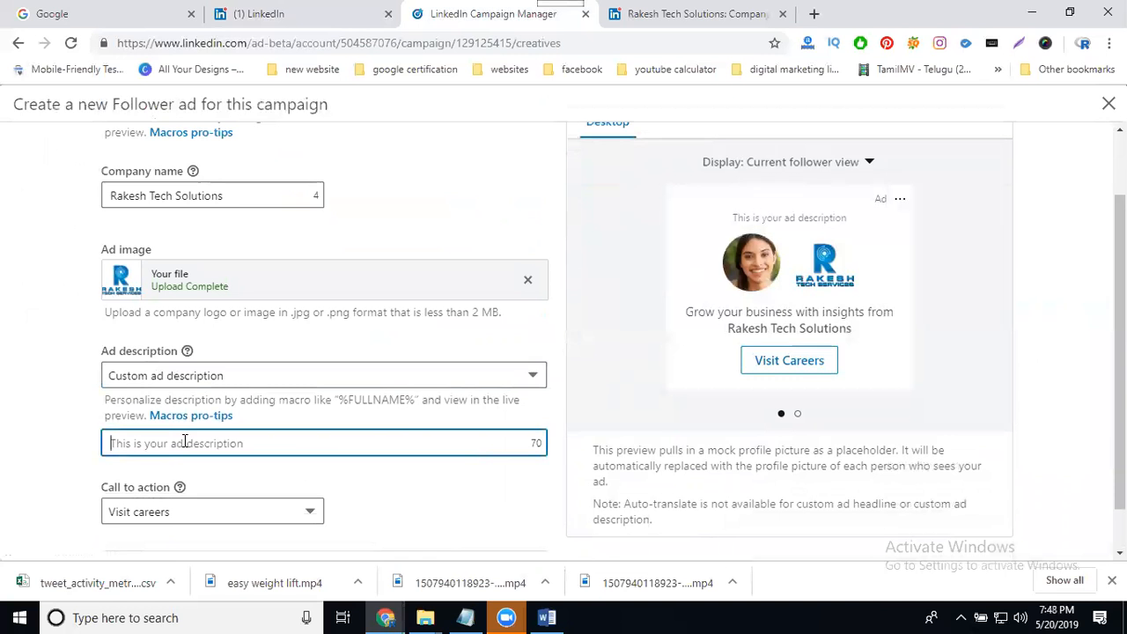
{"action": "type", "text": "Are You "}
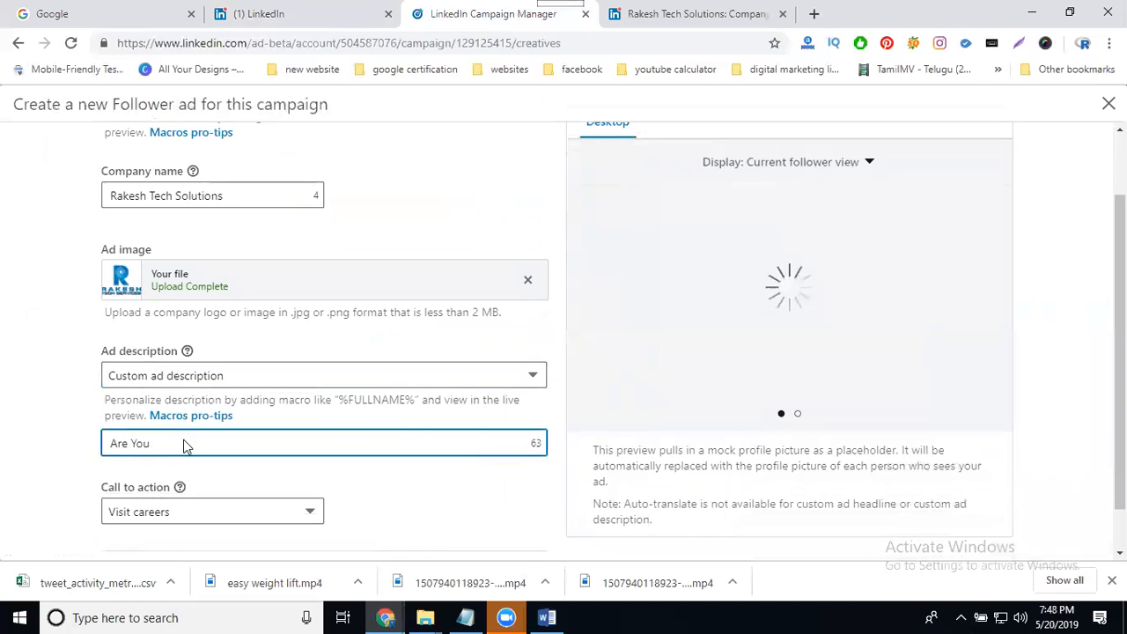
{"action": "type", "text": "look"}
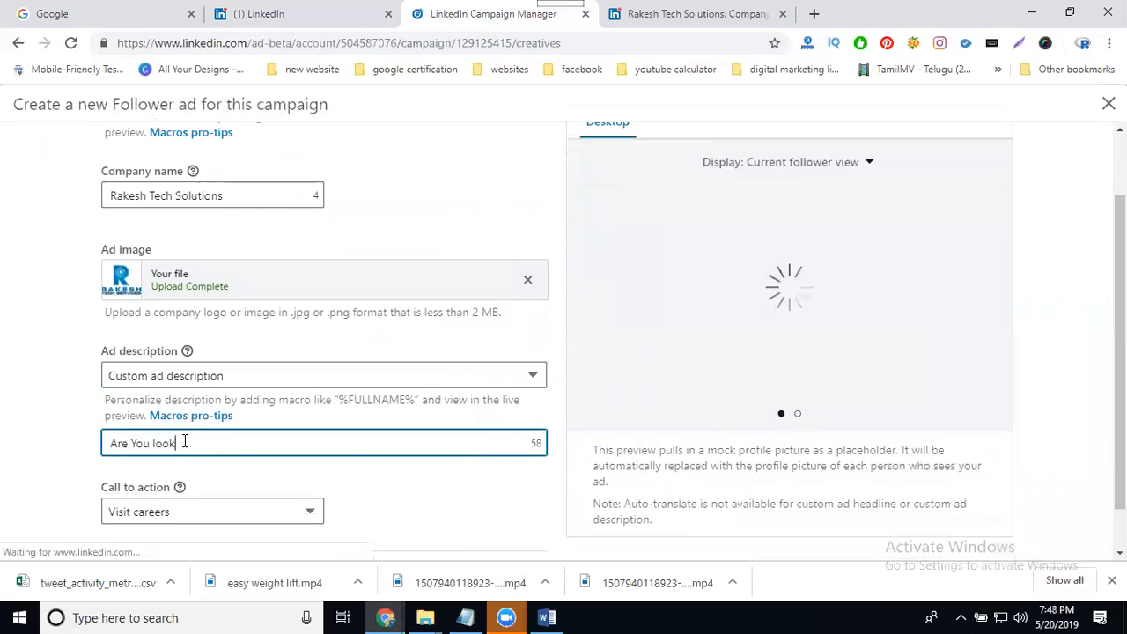
{"action": "type", "text": "ing for digit"}
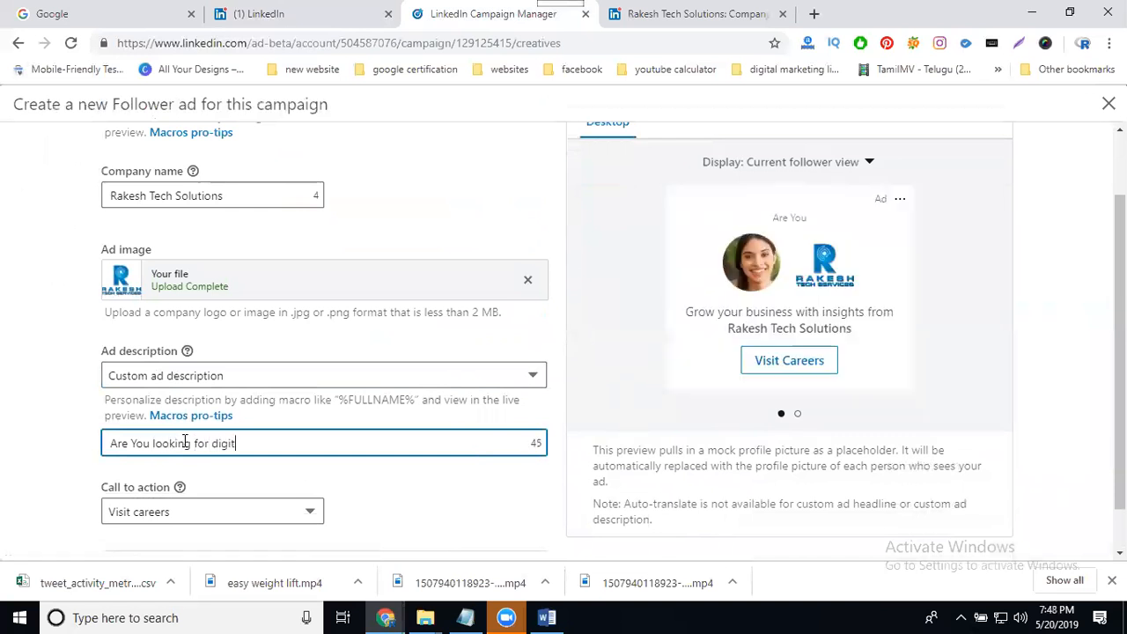
{"action": "type", "text": "al marketing an"}
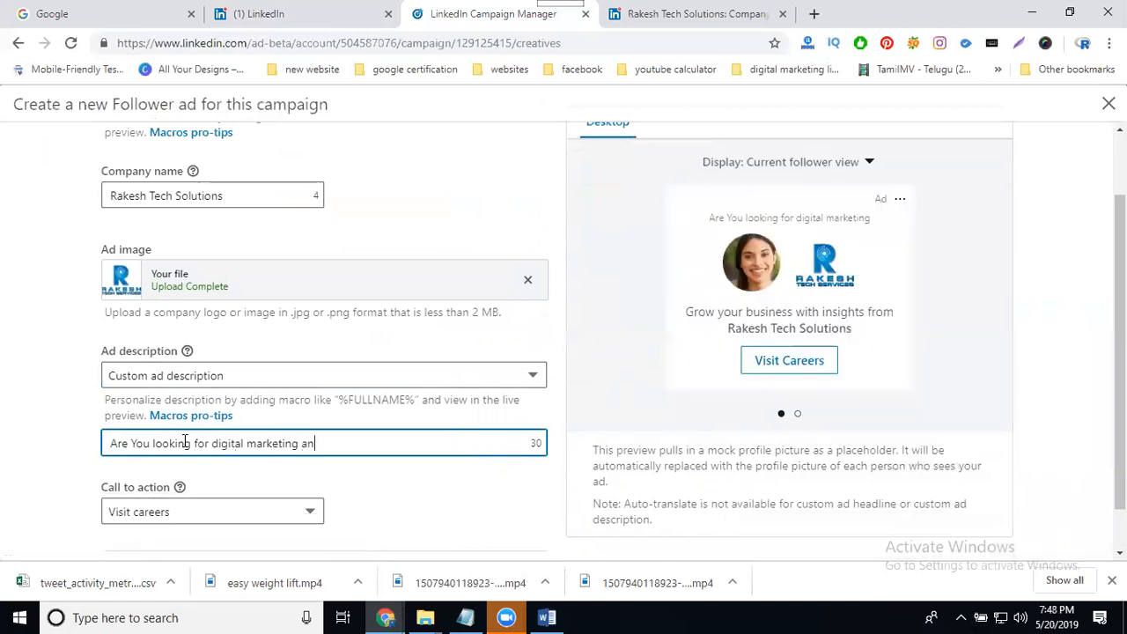
{"action": "type", "text": "d web design serives"}
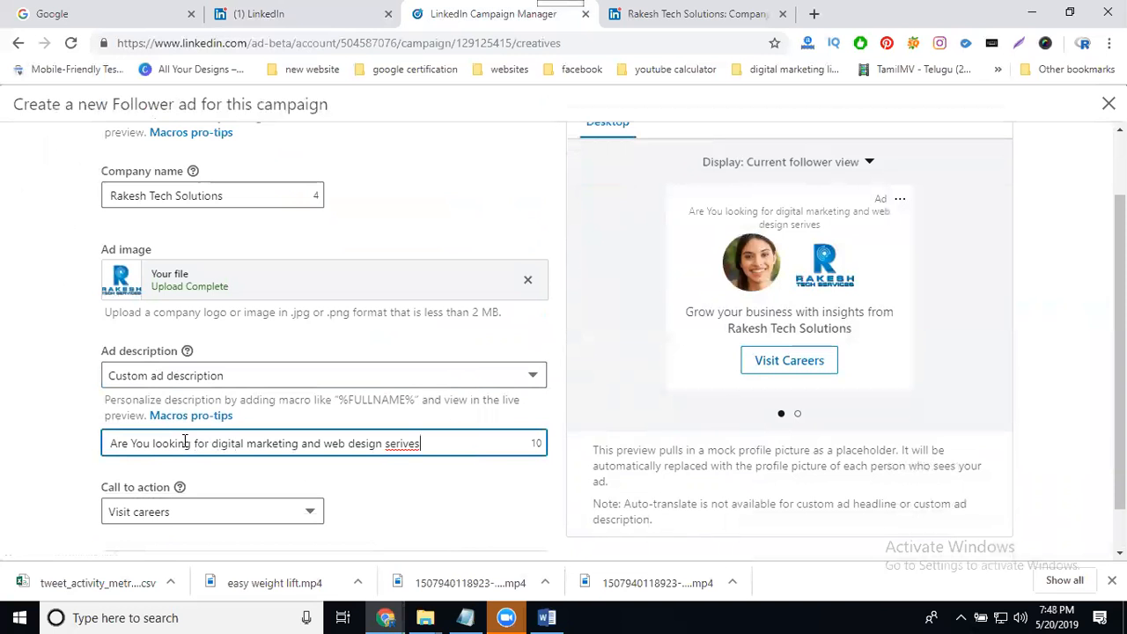
{"action": "key", "text": "BackSpace"}
{"action": "key", "text": "BackSpace"}
{"action": "type", "text": "vices"}
Step: Set the ad's call to action to Visit company
{"action": "scroll", "coordinate": [10, 360], "scroll_direction": "down", "scroll_amount": 1}
{"action": "left_click", "coordinate": [116, 459]}
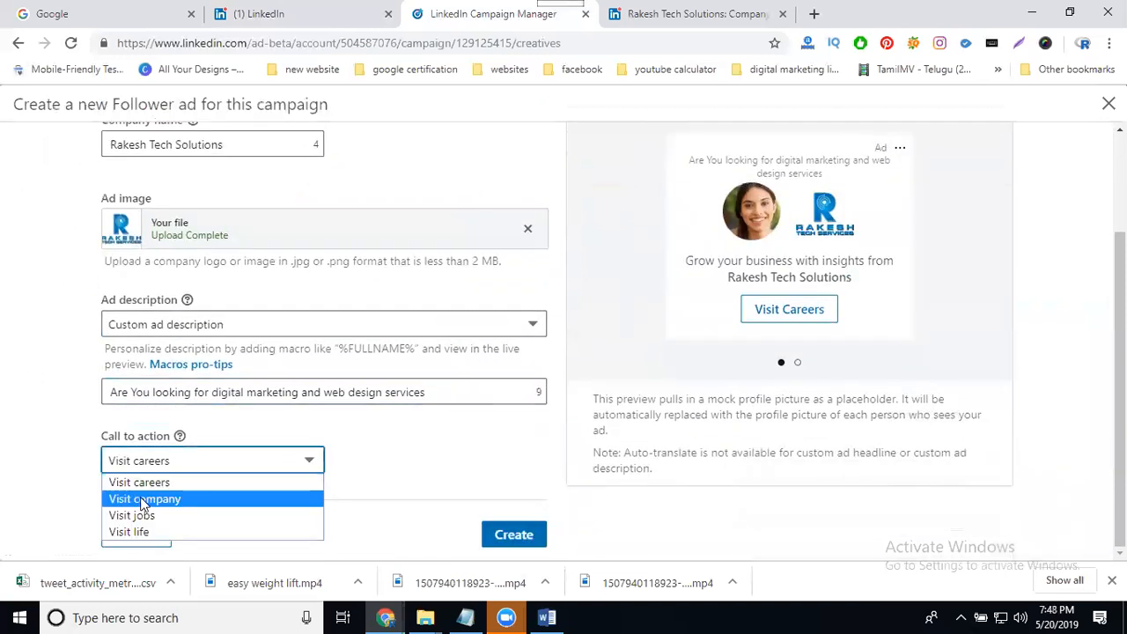
{"action": "left_click", "coordinate": [140, 500]}
Step: Give the ad the custom headline "Digital Marketing And Other Services in Hyderabad"
{"action": "scroll", "coordinate": [18, 395], "scroll_direction": "up", "scroll_amount": 3}
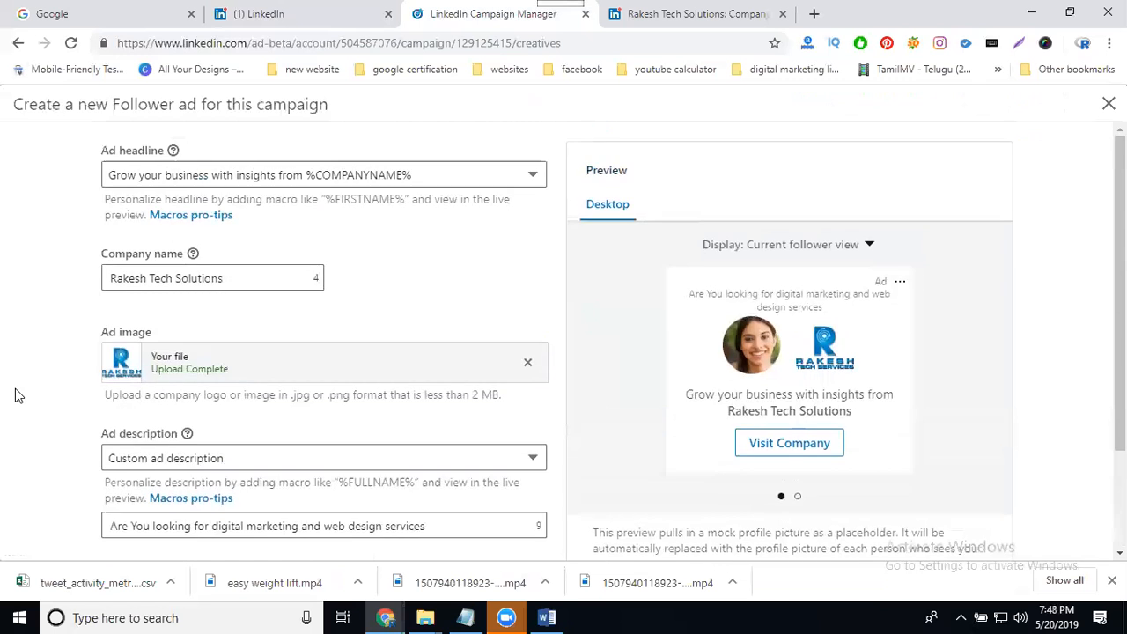
{"action": "left_click", "coordinate": [139, 175]}
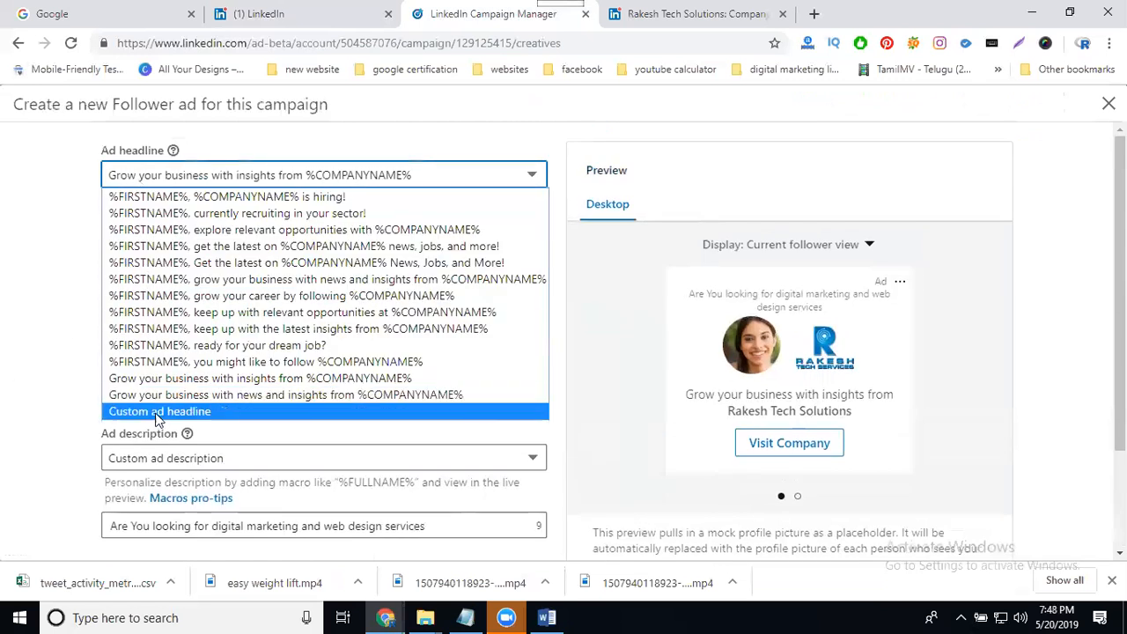
{"action": "left_click", "coordinate": [159, 412]}
{"action": "left_click", "coordinate": [162, 243]}
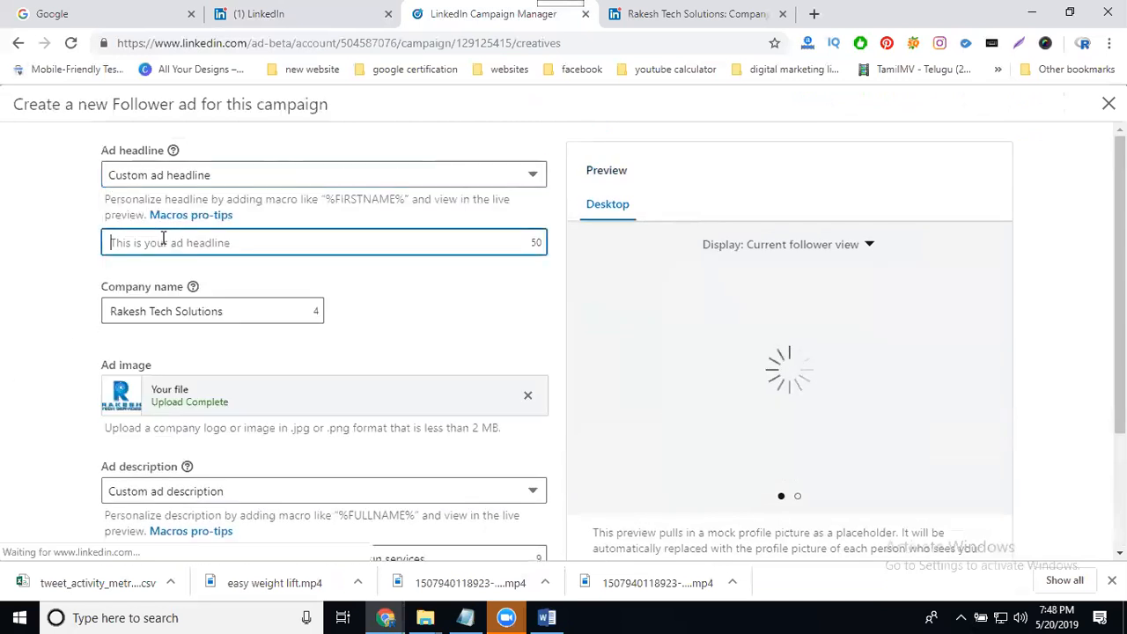
{"action": "type", "text": "Digital Marketing And Oth"}
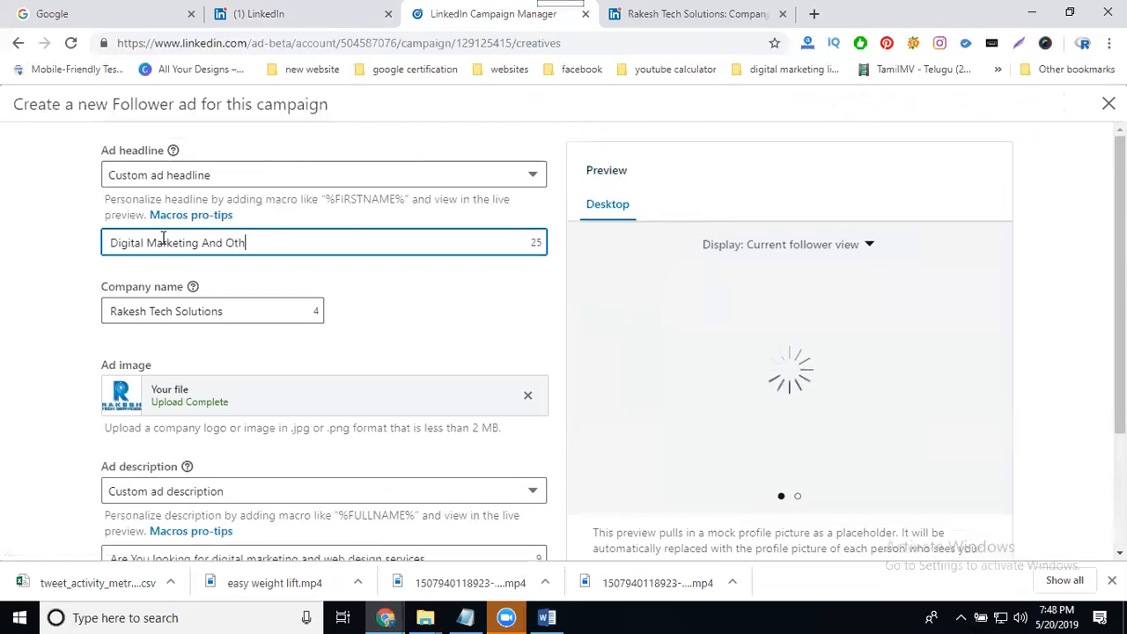
{"action": "type", "text": "er Services in Hyderabad"}
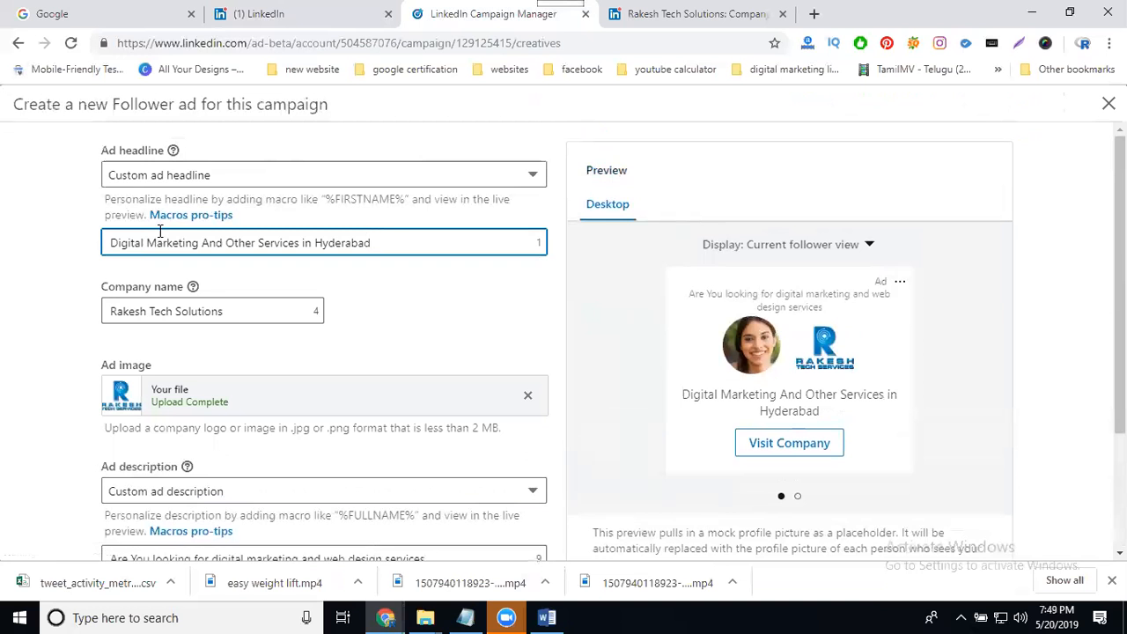
Step: Compare the ad preview in the non-follower view and the current follower view
{"action": "left_click", "coordinate": [870, 248]}
{"action": "left_click", "coordinate": [849, 323]}
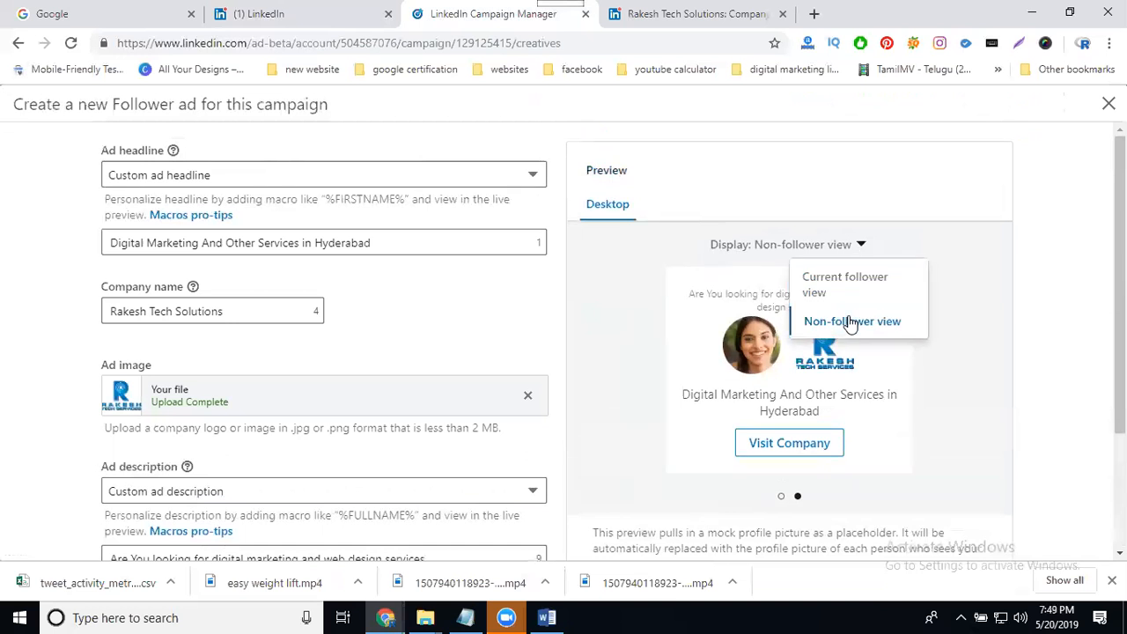
{"action": "left_click", "coordinate": [863, 250]}
{"action": "left_click", "coordinate": [837, 279]}
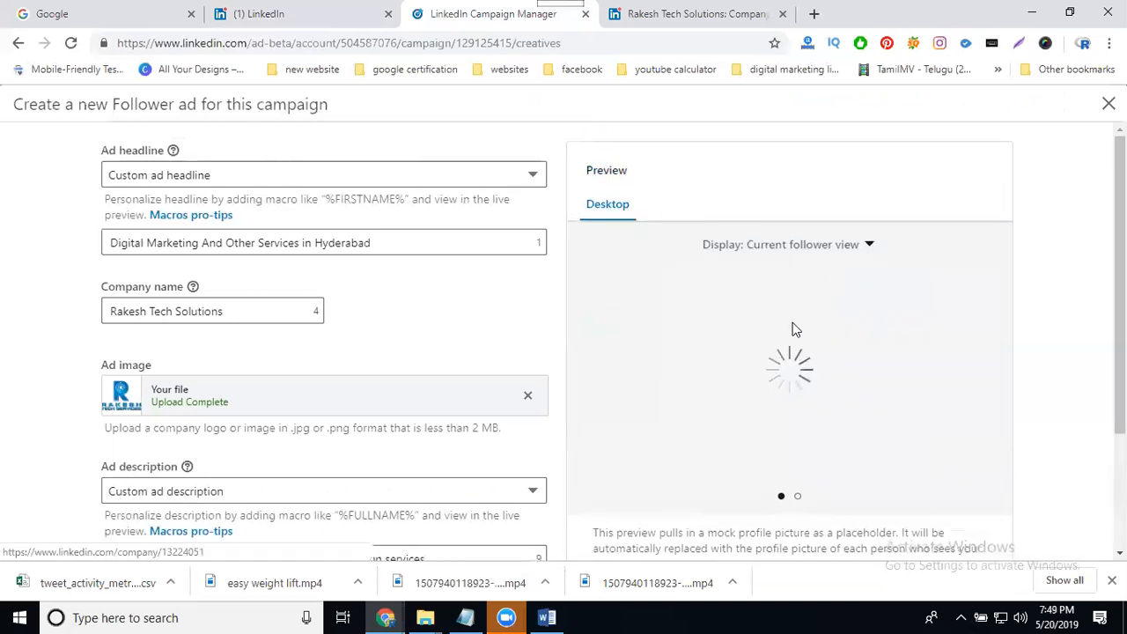
{"action": "left_click", "coordinate": [797, 497]}
{"action": "left_click", "coordinate": [781, 498]}
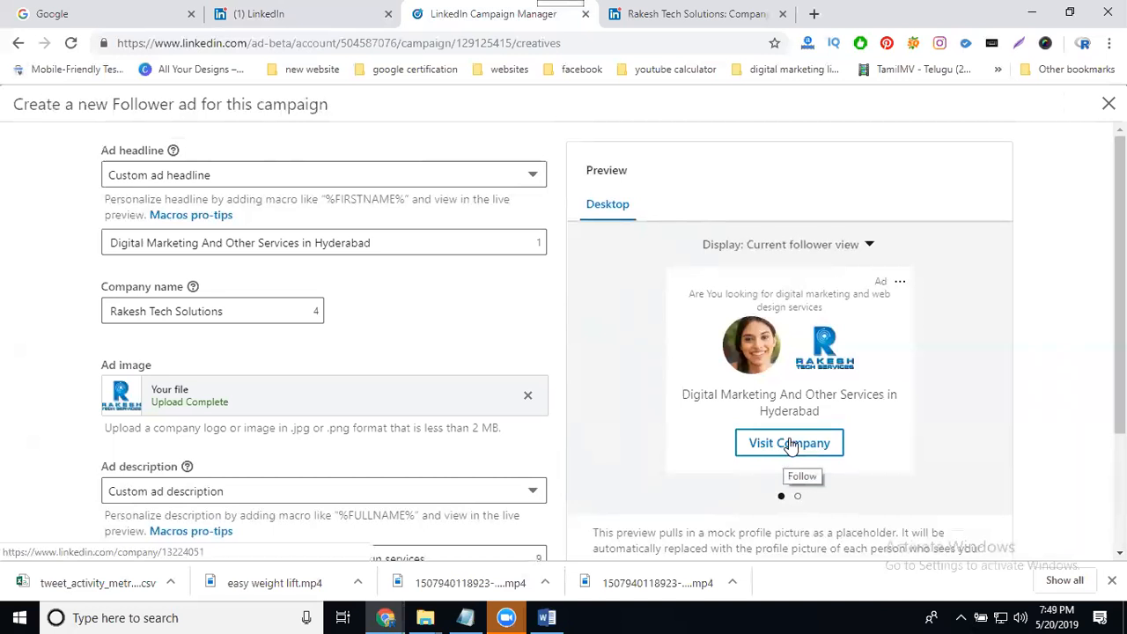
{"action": "left_click", "coordinate": [798, 497]}
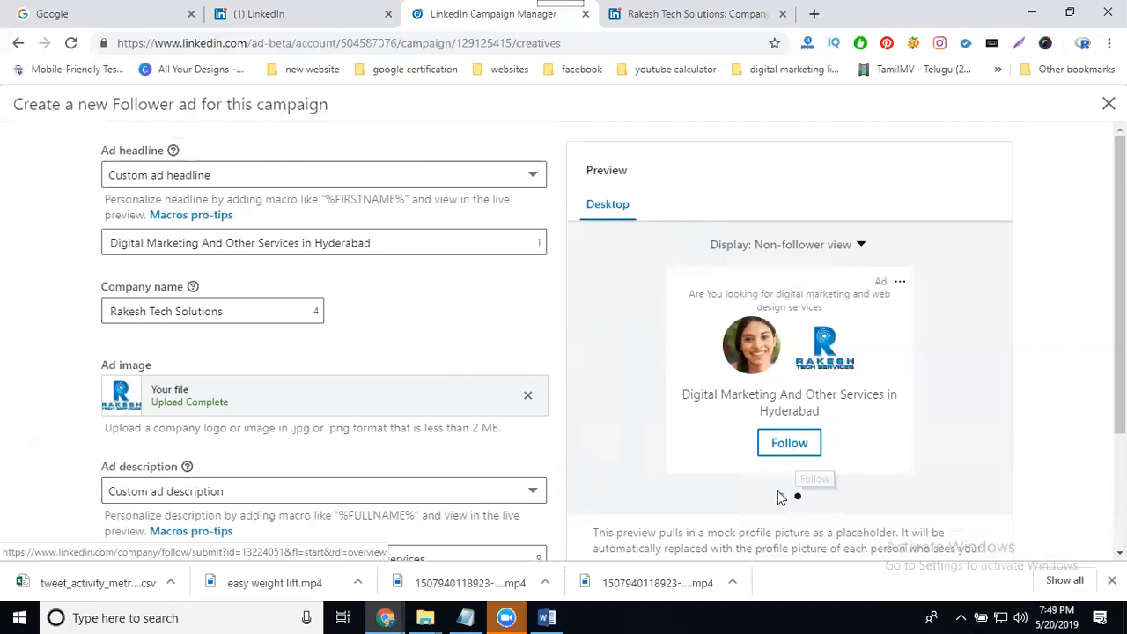
{"action": "left_click", "coordinate": [780, 496]}
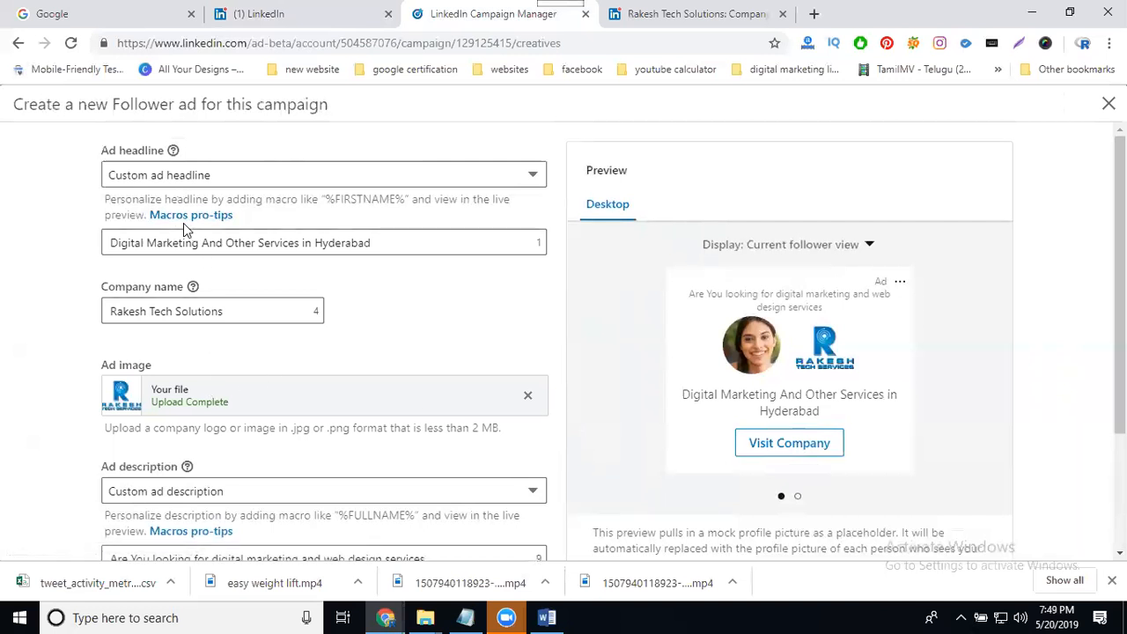
Step: Clear the custom ad headline and put back the same text, "Digital Marketing And Other Services in Hyderabad"
{"action": "left_click", "coordinate": [201, 239]}
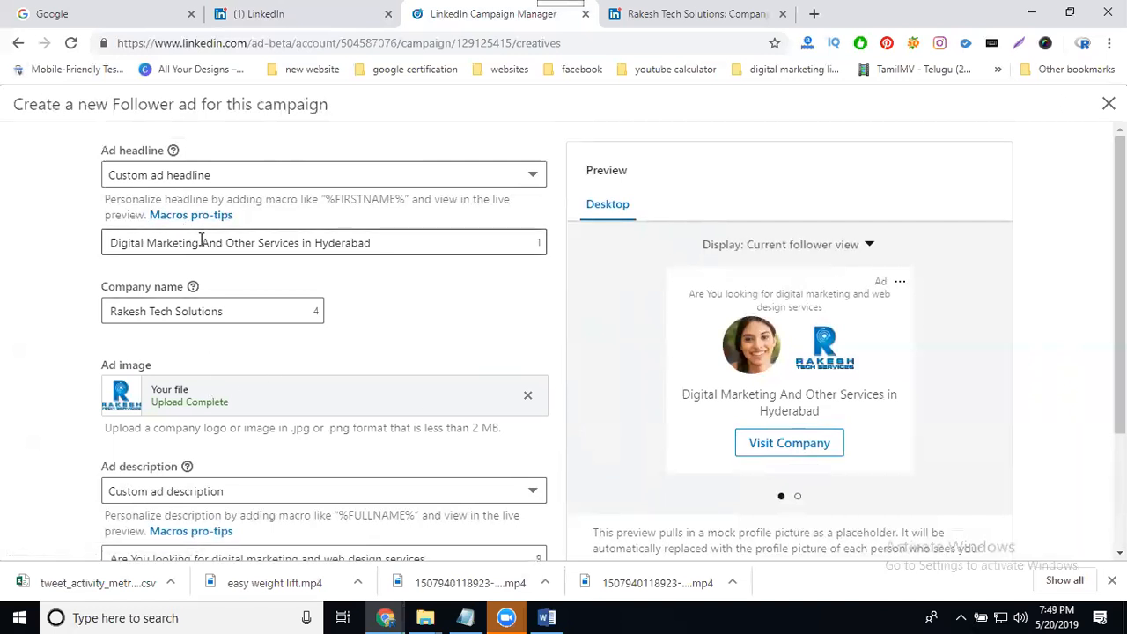
{"action": "key", "text": "ctrl+a"}
{"action": "key", "text": "ctrl+c"}
{"action": "key", "text": "BackSpace"}
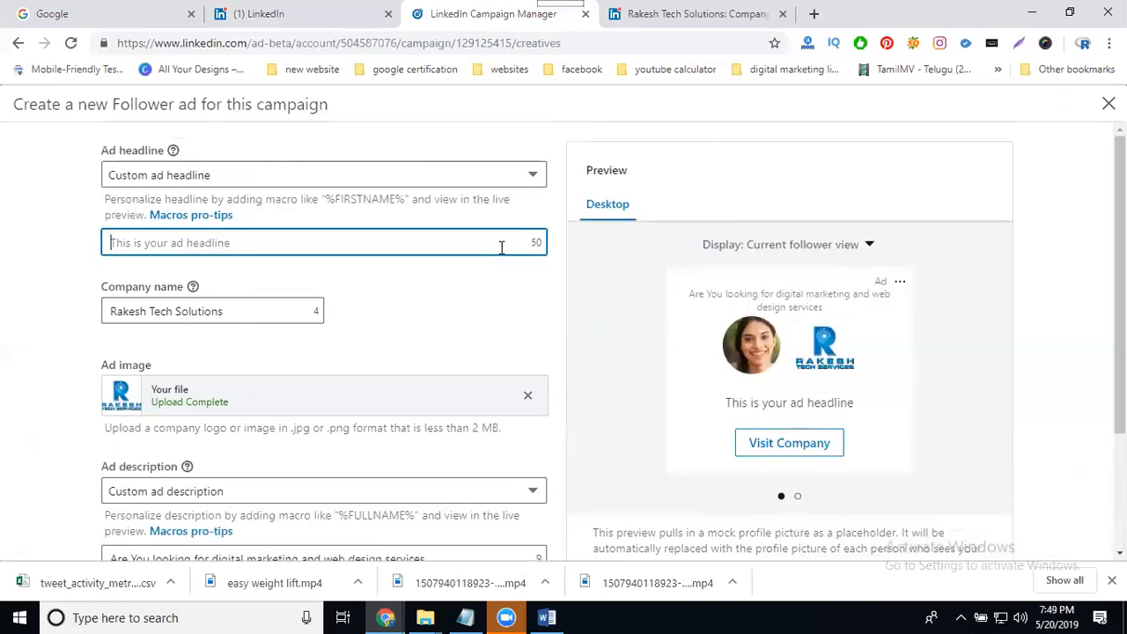
{"action": "key", "text": "ctrl+v"}
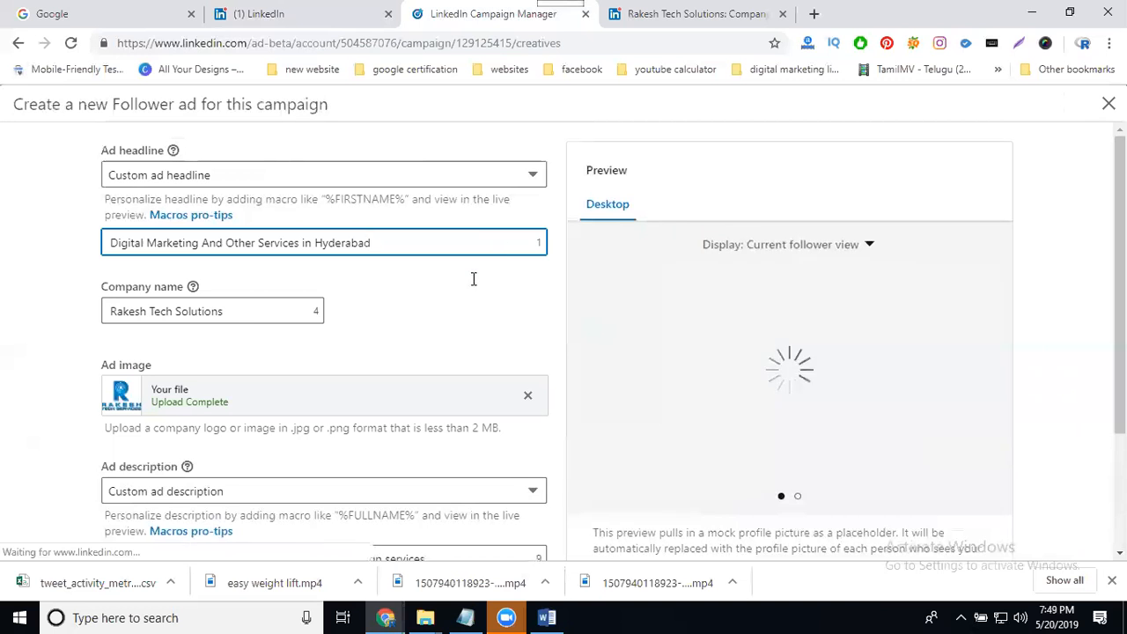
Step: Cut the custom ad description and restore it as "Are You looking for digital marketing and web design services"
{"action": "scroll", "coordinate": [148, 387], "scroll_direction": "down", "scroll_amount": 2}
{"action": "left_click", "coordinate": [148, 393]}
{"action": "key", "text": "ctrl+a"}
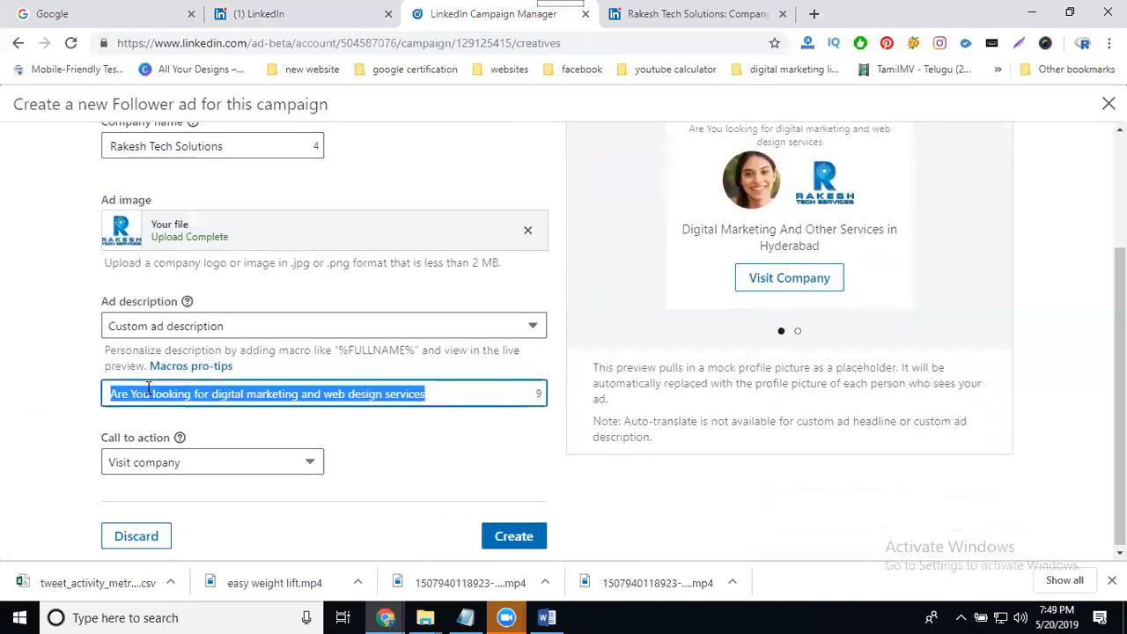
{"action": "key", "text": "ctrl+x"}
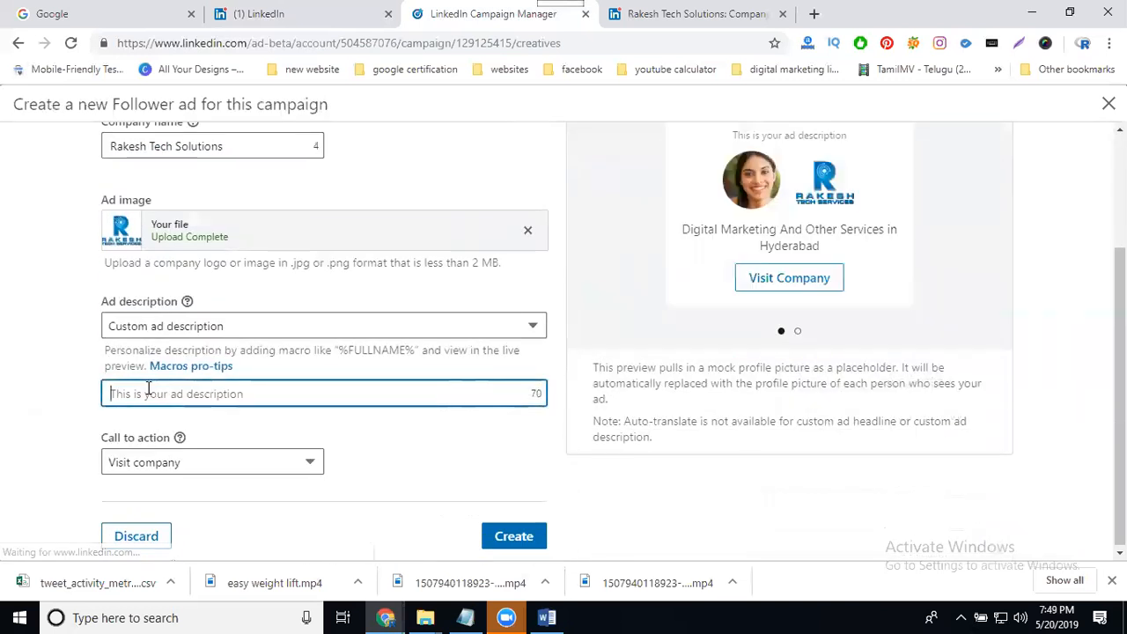
{"action": "key", "text": "ctrl+v"}
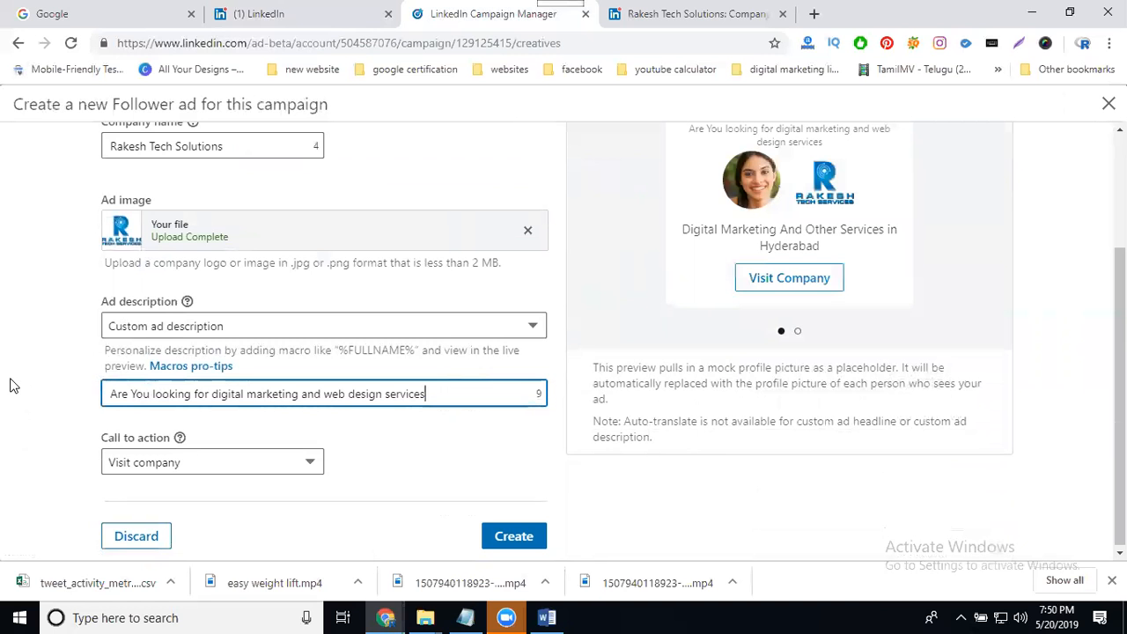
Step: Create the Follower ad and launch the Website visits campaign
{"action": "left_click", "coordinate": [500, 535]}
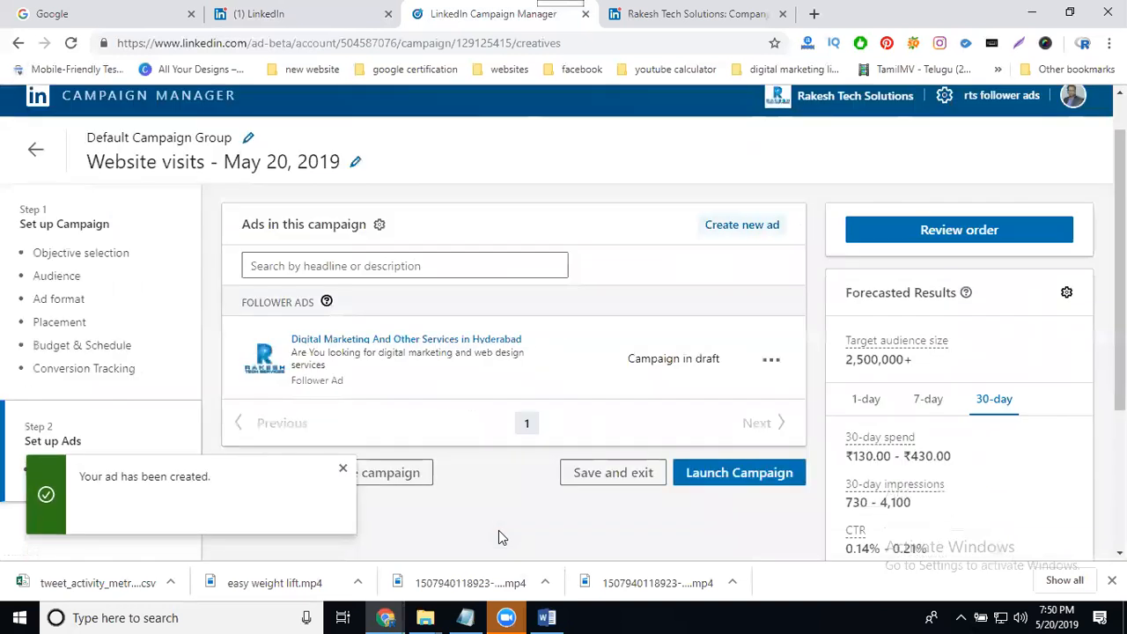
{"action": "left_click", "coordinate": [721, 473]}
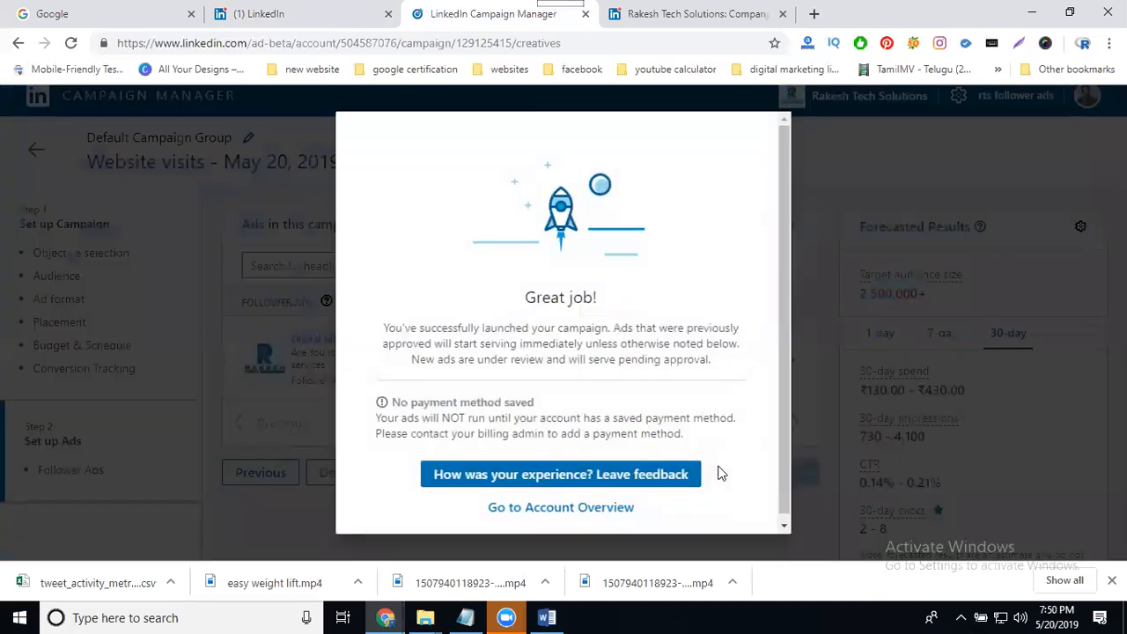
Step: In the account overview, pause the "Website visits - May 20, 2019" campaign and select it in the campaign list
{"action": "left_click", "coordinate": [555, 509]}
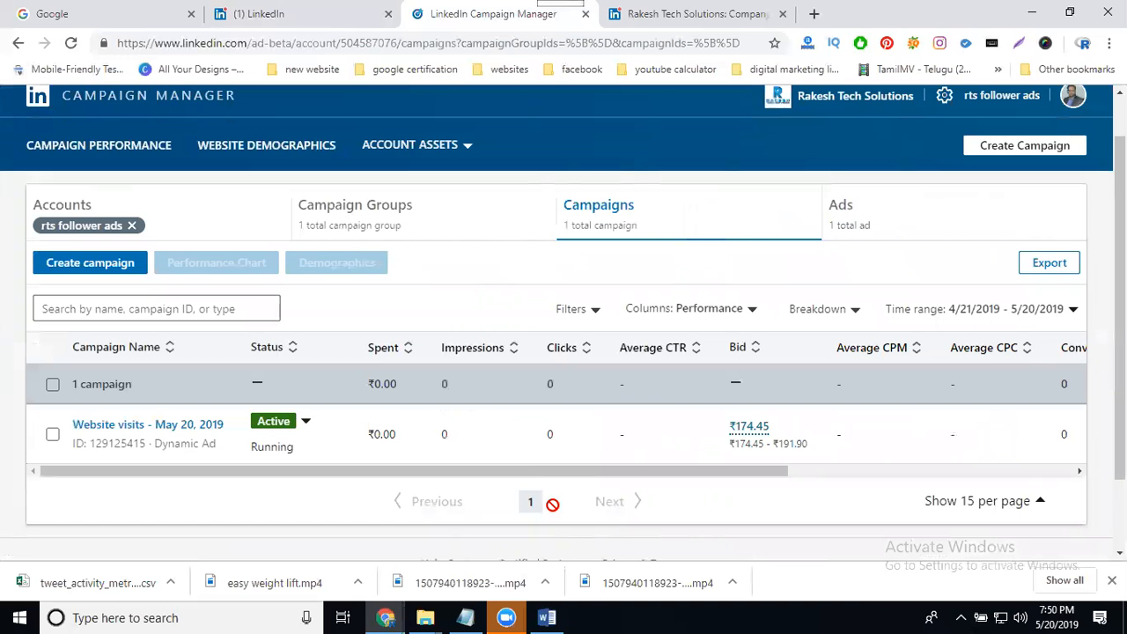
{"action": "left_click", "coordinate": [305, 424]}
{"action": "left_click", "coordinate": [283, 447]}
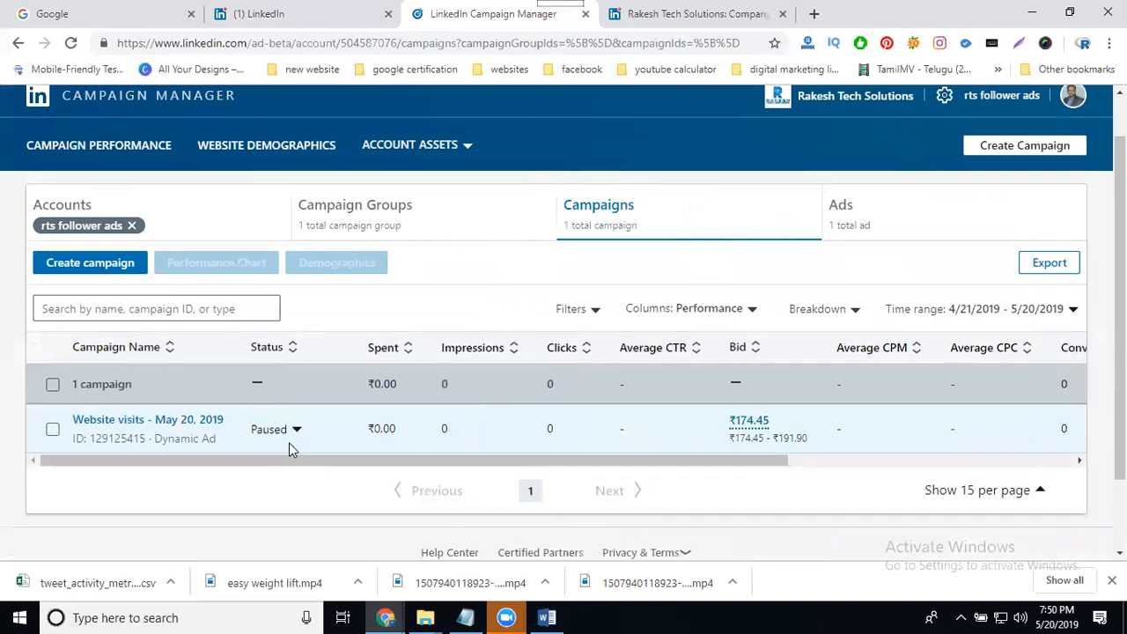
{"action": "left_click", "coordinate": [51, 424]}
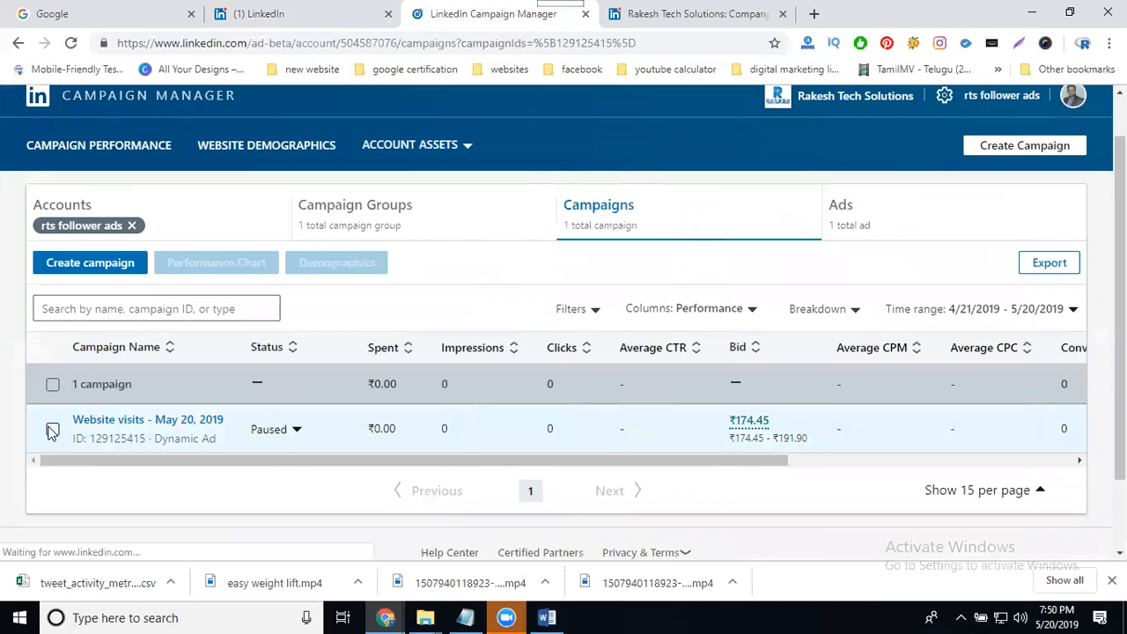